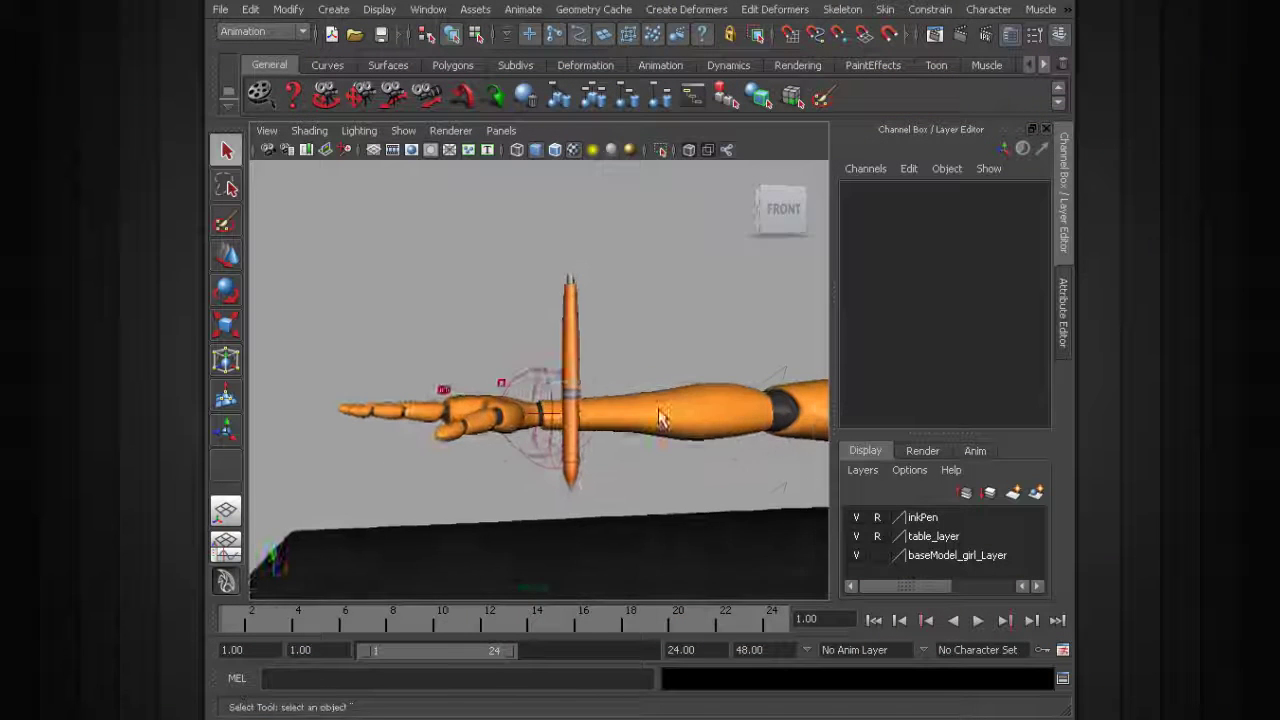
Step: Group the pen control cc_pen01 under a new parent with the MEL command "group -n grpCns_cc_pen01"
{"action": "middle_click_drag", "start_coordinate": [659, 414], "coordinate": [648, 404], "text": "alt"}
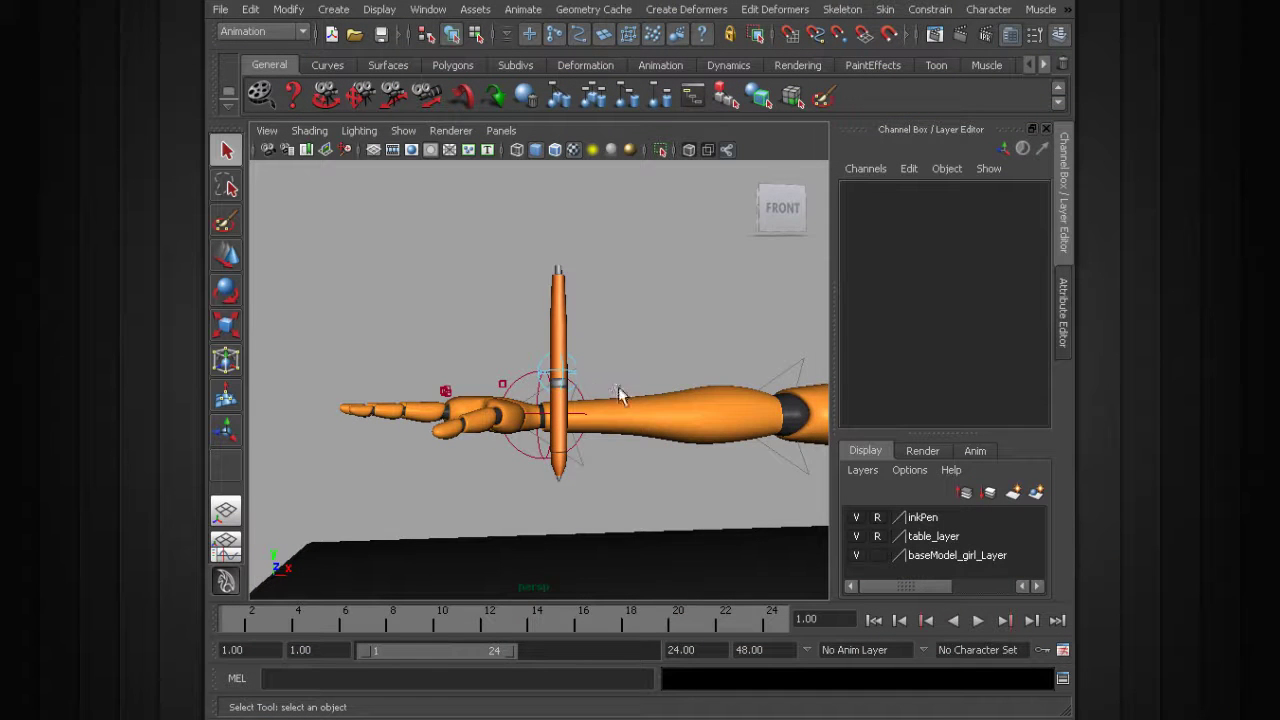
{"action": "left_click_drag", "start_coordinate": [619, 396], "coordinate": [576, 372], "text": "alt"}
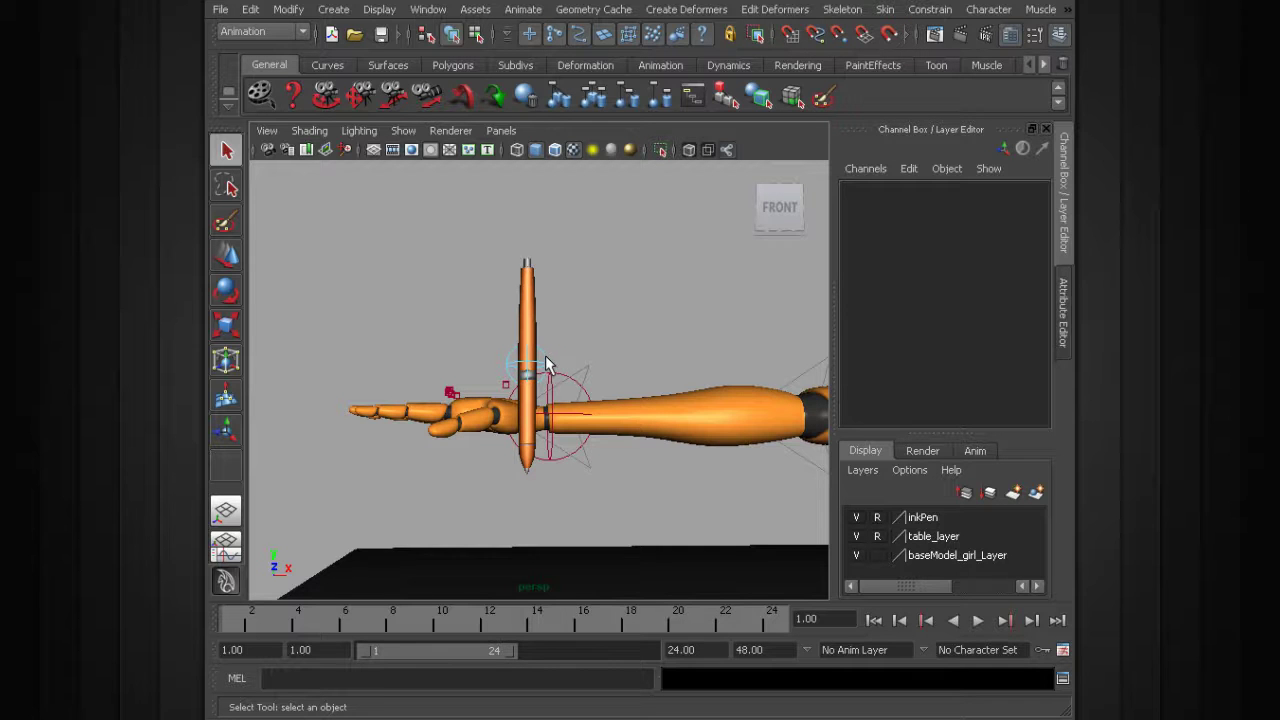
{"action": "left_click_drag", "start_coordinate": [548, 329], "coordinate": [542, 338], "text": "alt"}
{"action": "right_click_drag", "start_coordinate": [542, 338], "coordinate": [594, 352], "text": "alt"}
{"action": "left_click_drag", "start_coordinate": [590, 342], "coordinate": [580, 351], "text": "alt"}
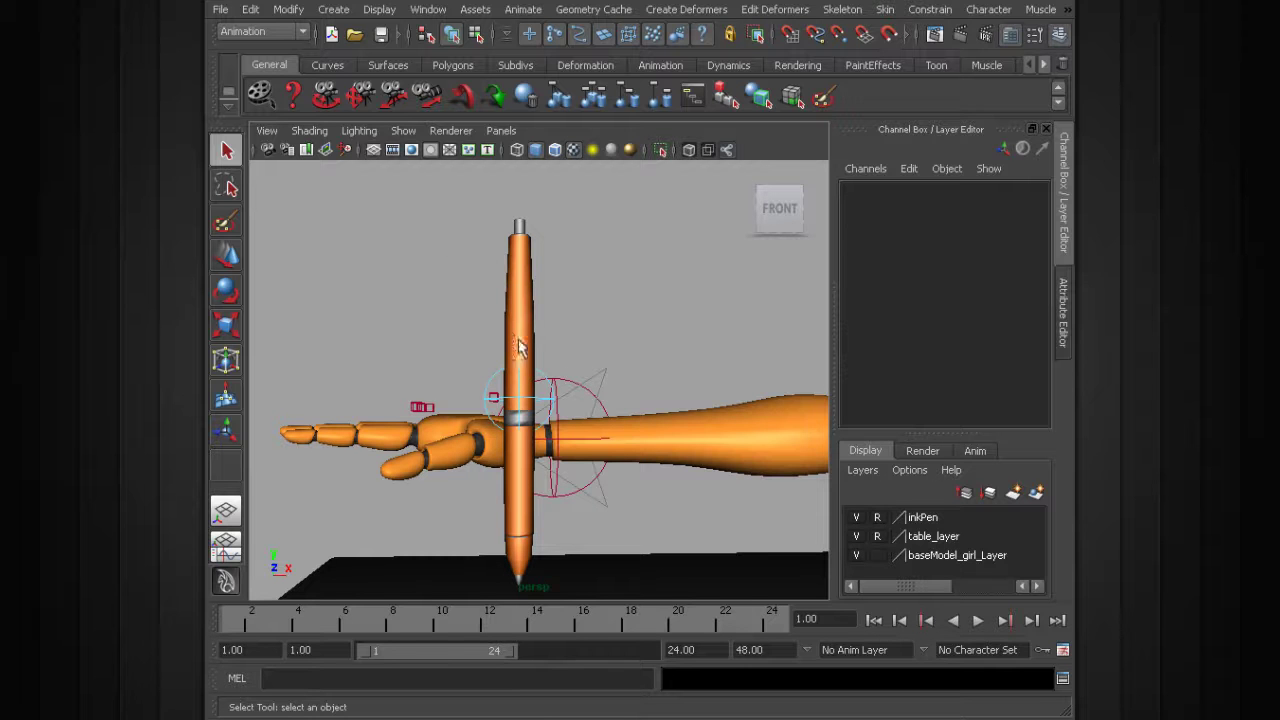
{"action": "left_click", "coordinate": [496, 380]}
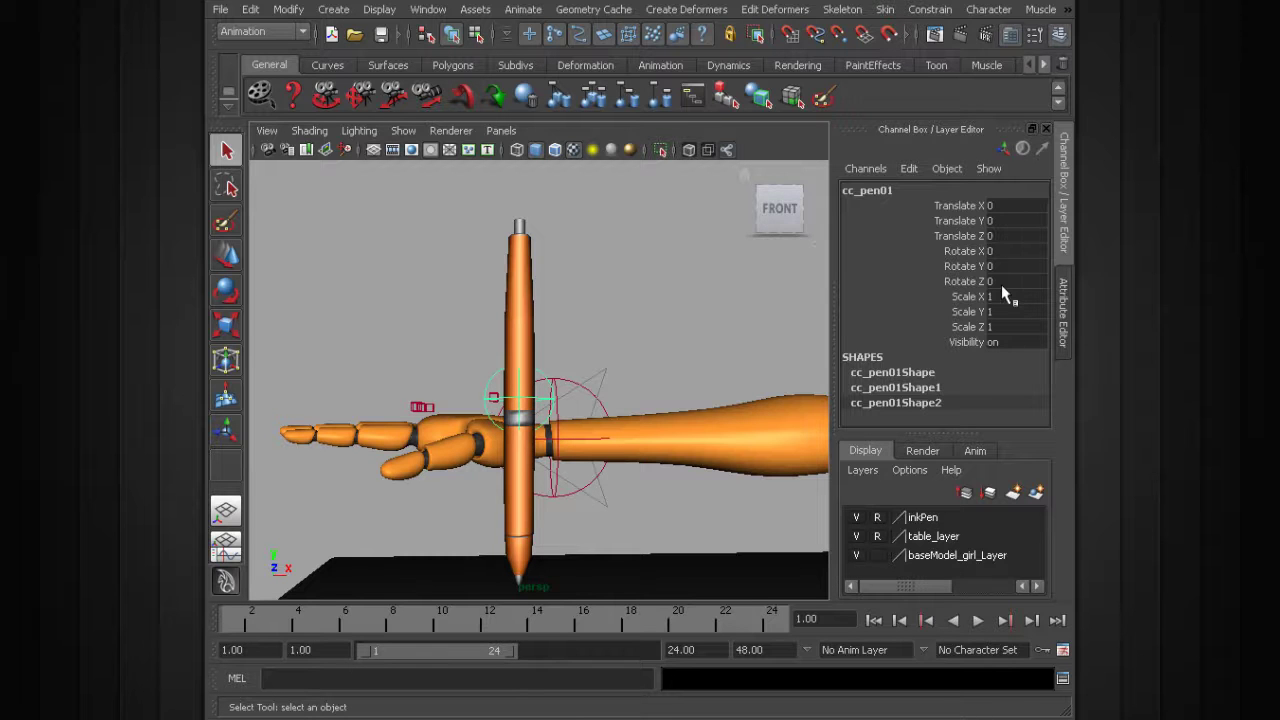
{"action": "left_click_drag", "start_coordinate": [522, 410], "coordinate": [556, 383], "text": "alt"}
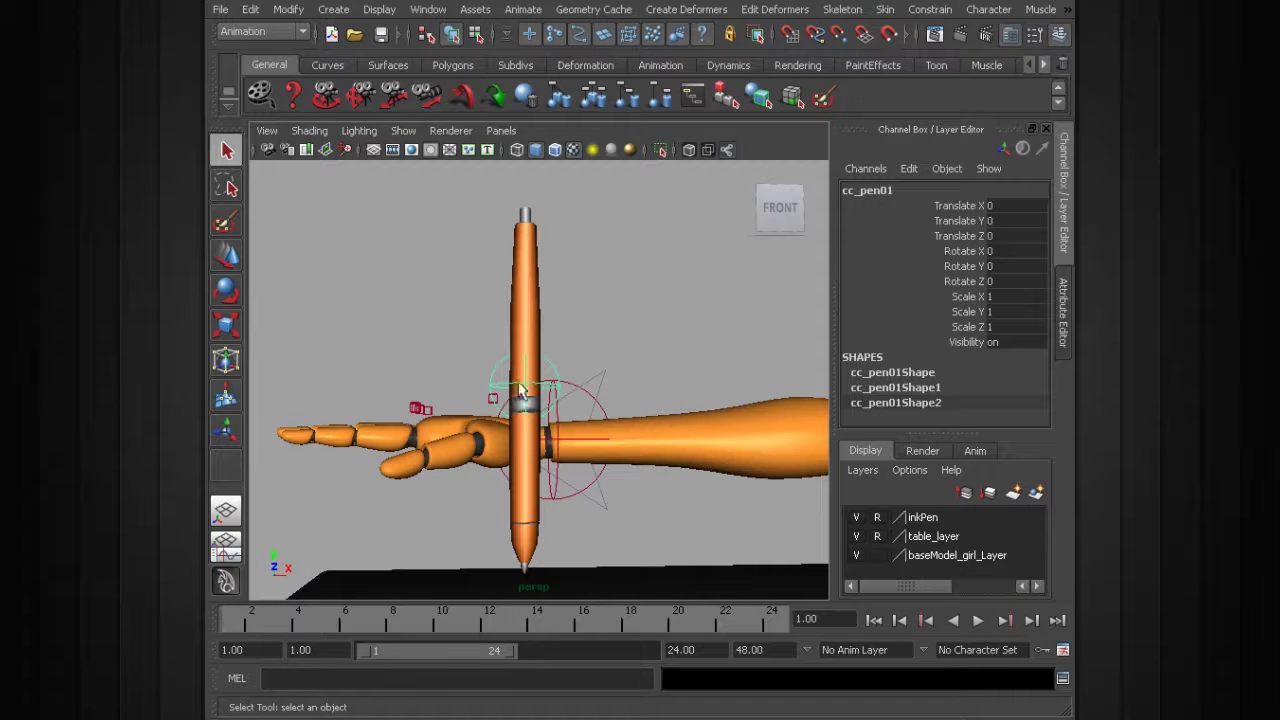
{"action": "left_click", "coordinate": [321, 681]}
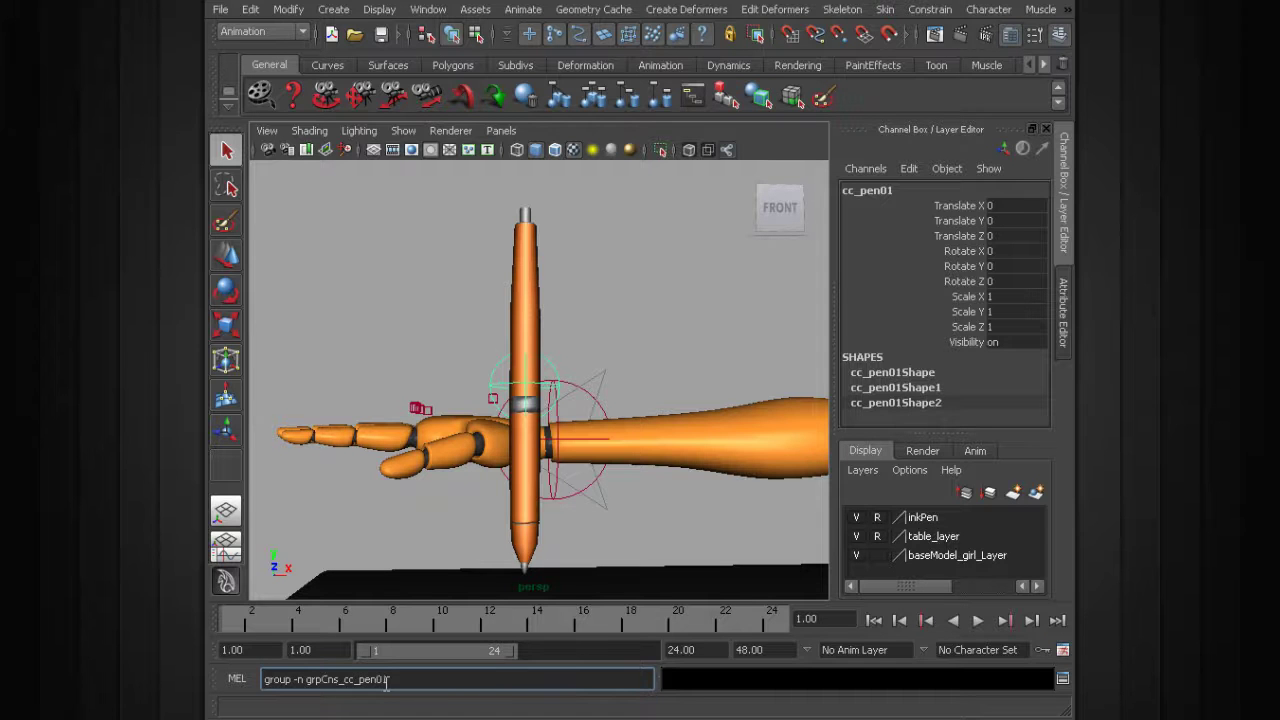
{"action": "key", "text": "Return"}
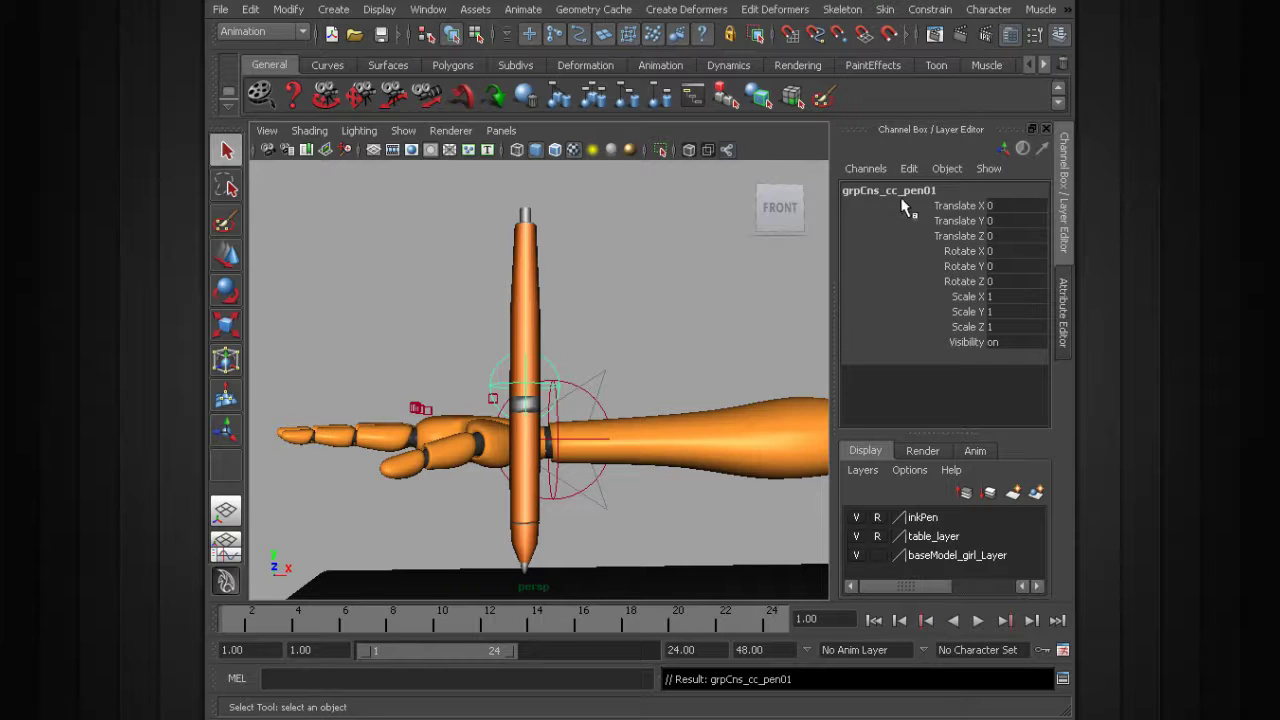
Step: Examine the pen's placement relative to the right hand and arm from several angles
{"action": "left_click_drag", "start_coordinate": [570, 364], "coordinate": [556, 376], "text": "alt"}
{"action": "key", "text": "w"}
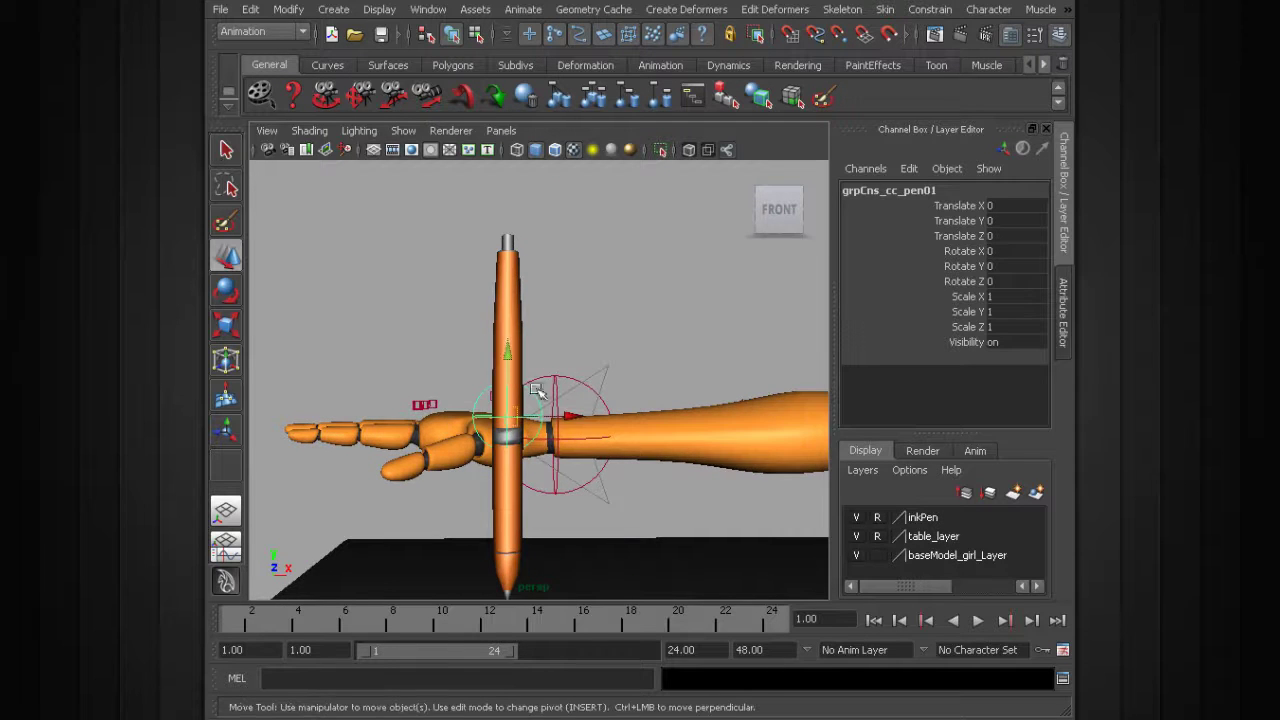
{"action": "left_click_drag", "start_coordinate": [545, 440], "coordinate": [668, 372], "text": "alt"}
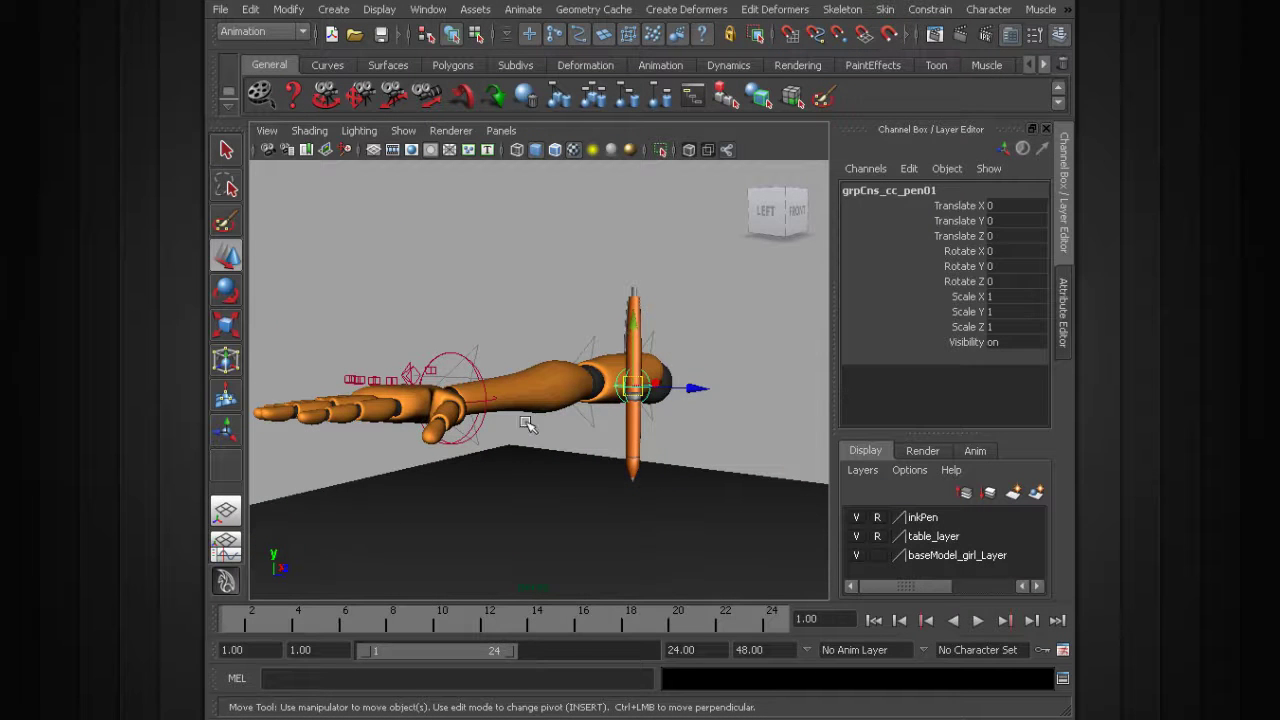
{"action": "mouse_move", "coordinate": [445, 407]}
{"action": "left_mouse_down", "text": "alt"}
{"action": "mouse_move", "coordinate": [357, 443]}
{"action": "mouse_move", "coordinate": [447, 428]}
{"action": "left_mouse_up", "text": "alt"}
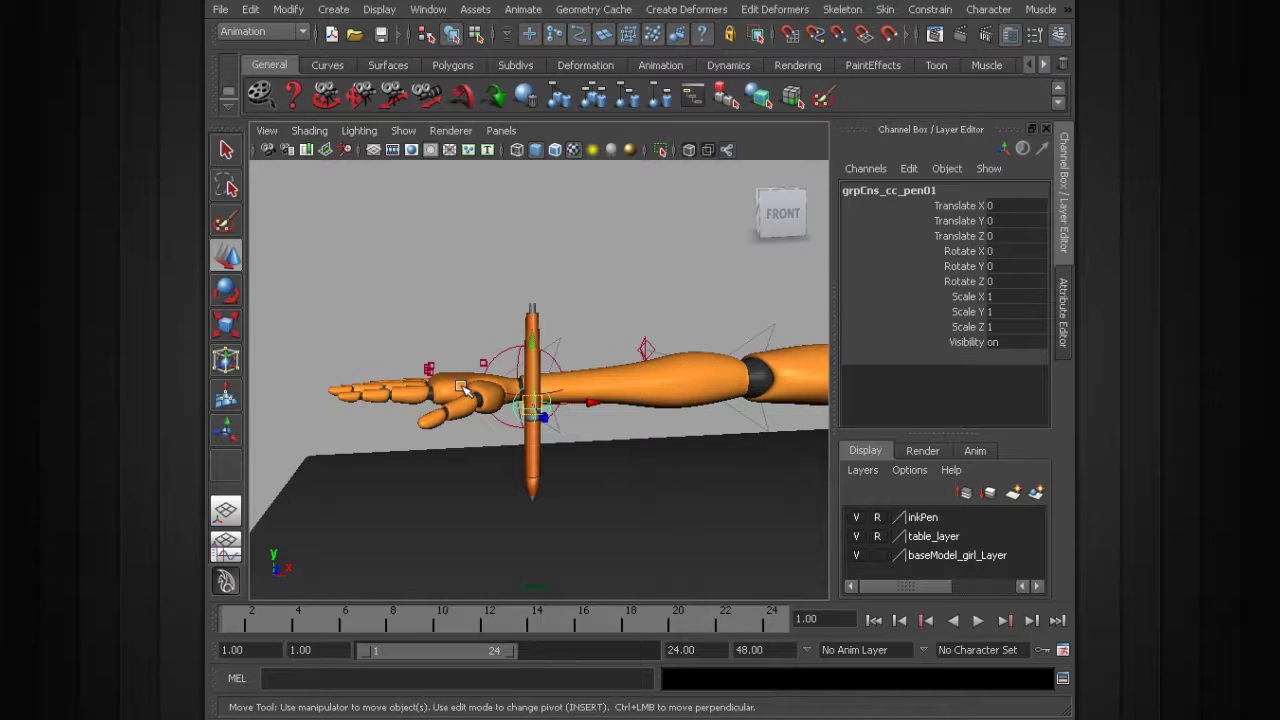
{"action": "left_click_drag", "start_coordinate": [460, 376], "coordinate": [512, 383], "text": "alt"}
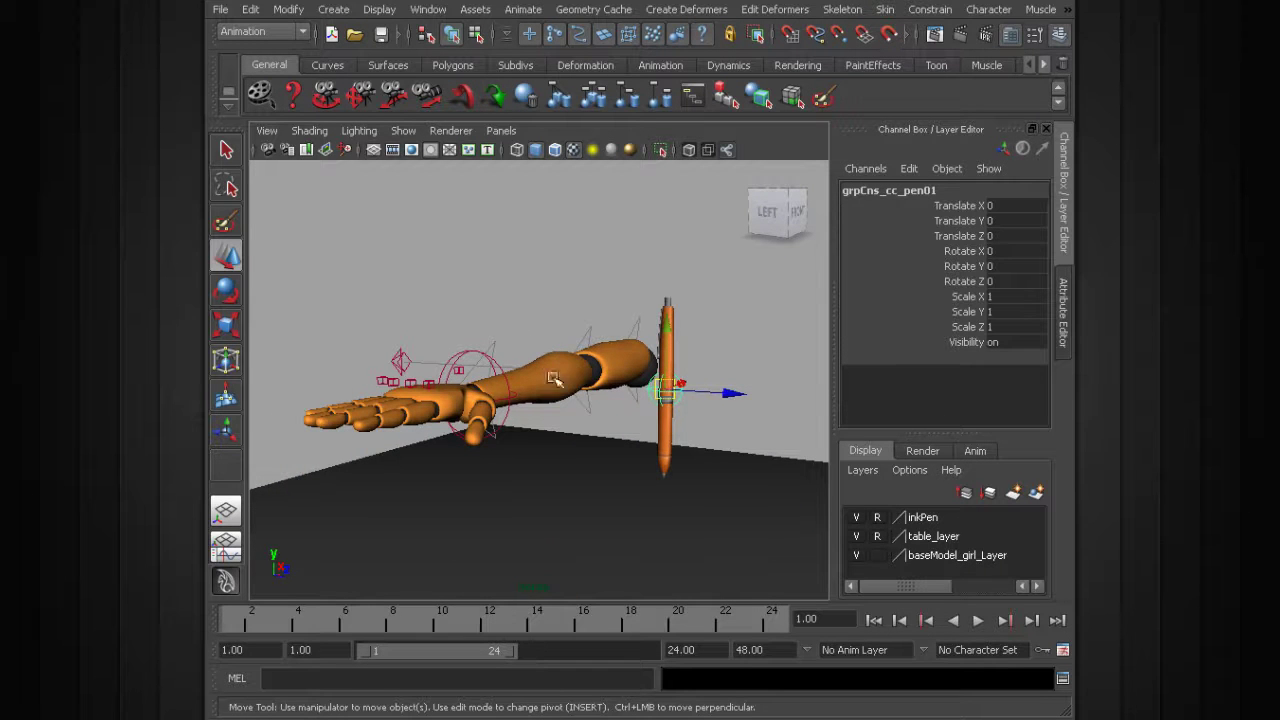
{"action": "mouse_move", "coordinate": [525, 385]}
{"action": "left_mouse_down", "text": "alt"}
{"action": "mouse_move", "coordinate": [497, 379]}
{"action": "mouse_move", "coordinate": [522, 364]}
{"action": "left_mouse_up", "text": "alt"}
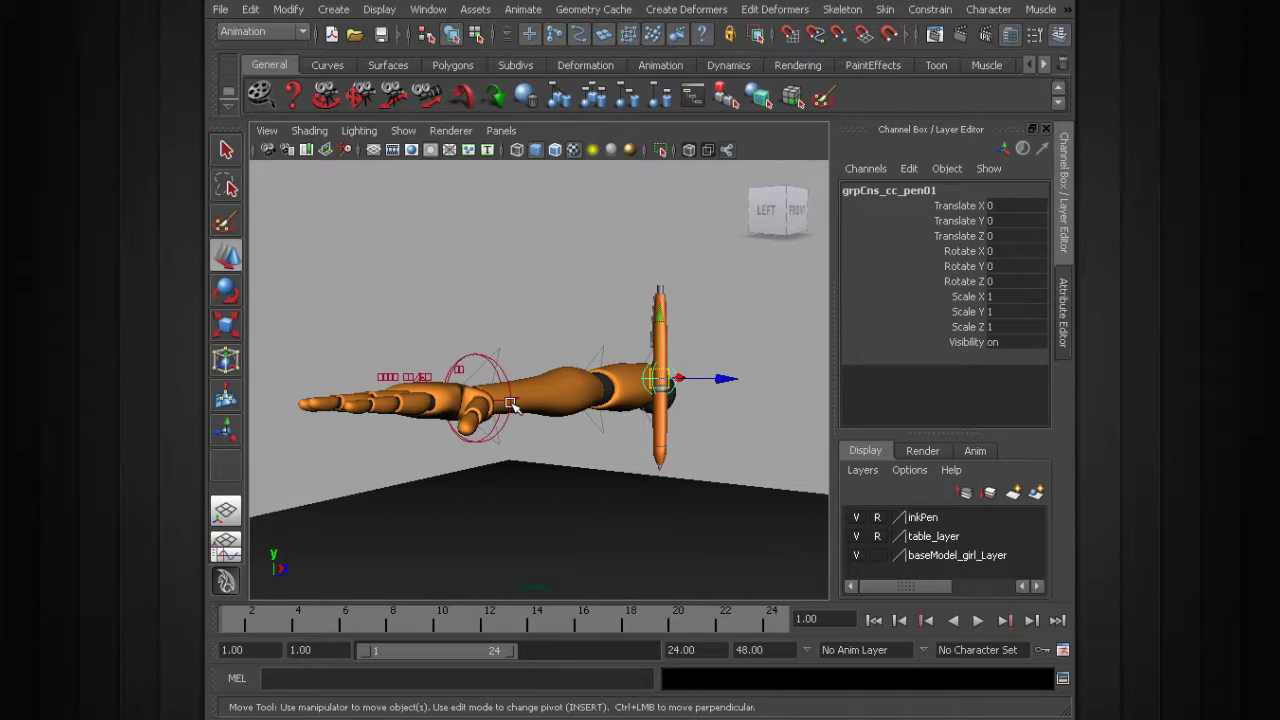
{"action": "left_click_drag", "start_coordinate": [618, 402], "coordinate": [486, 414], "text": "alt"}
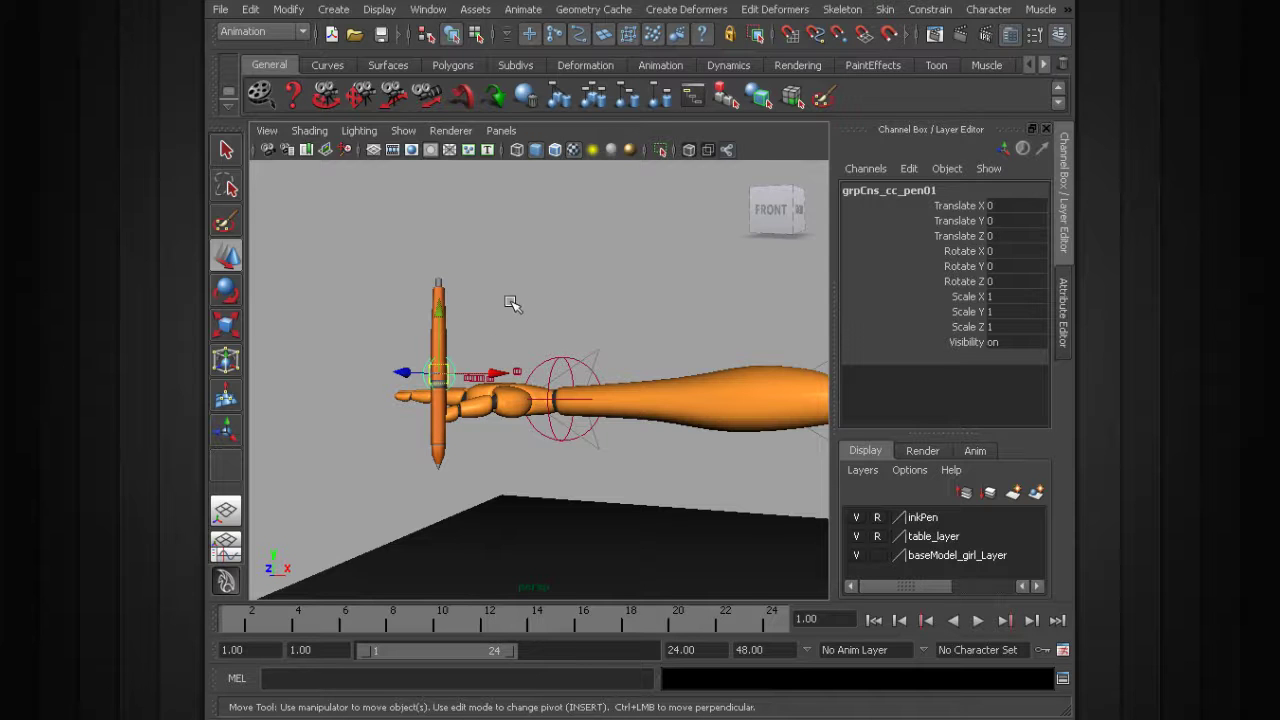
{"action": "left_click_drag", "start_coordinate": [482, 356], "coordinate": [668, 364], "text": "alt"}
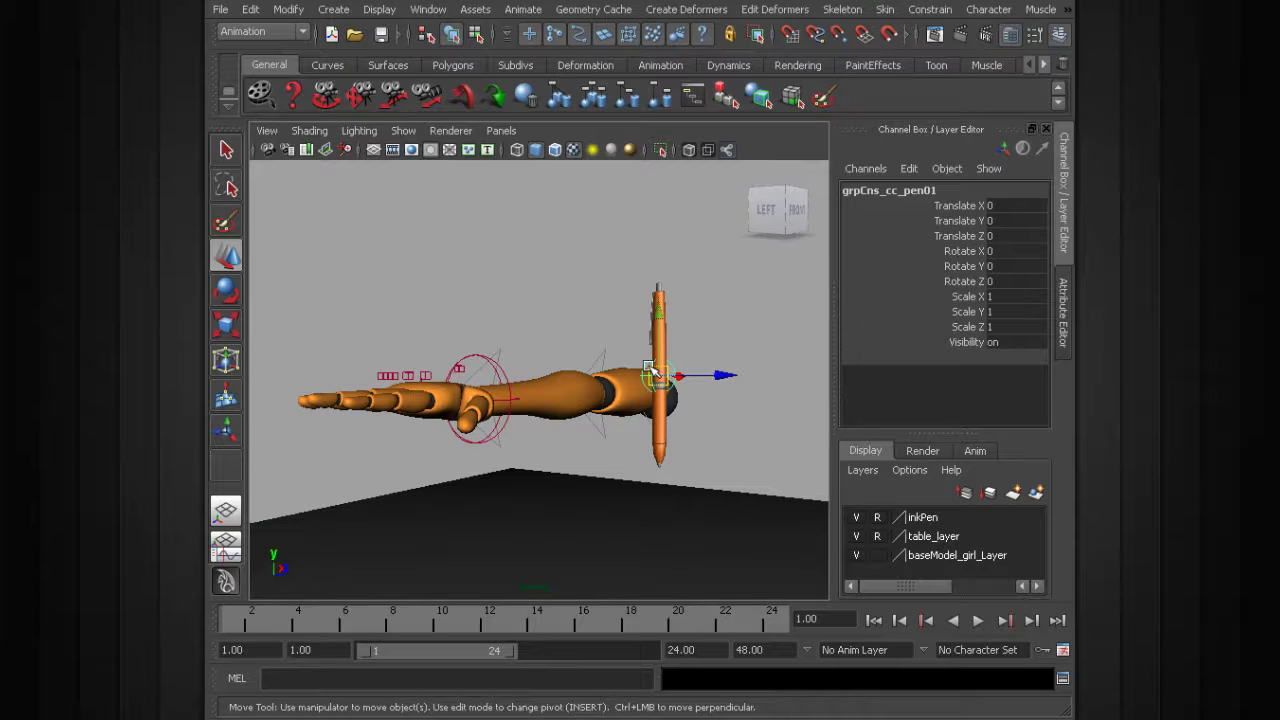
{"action": "left_click_drag", "start_coordinate": [578, 214], "coordinate": [650, 299], "text": "alt"}
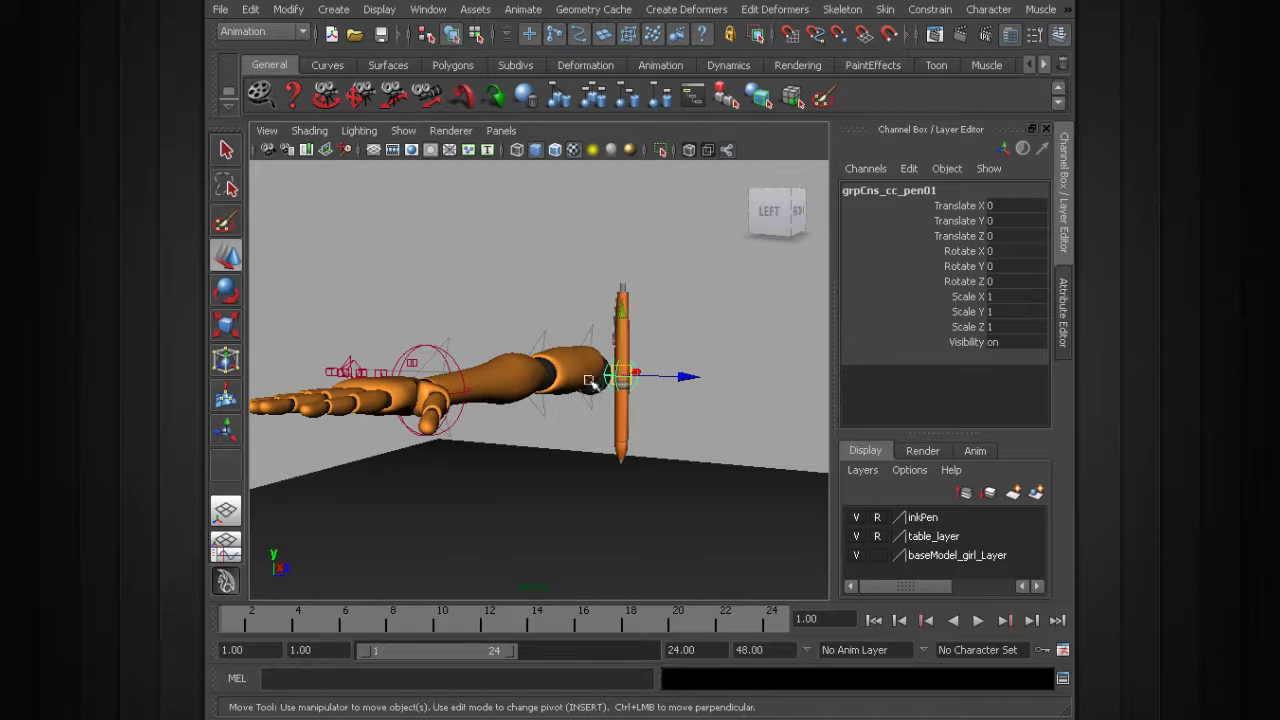
{"action": "left_click_drag", "start_coordinate": [596, 310], "coordinate": [463, 345], "text": "alt"}
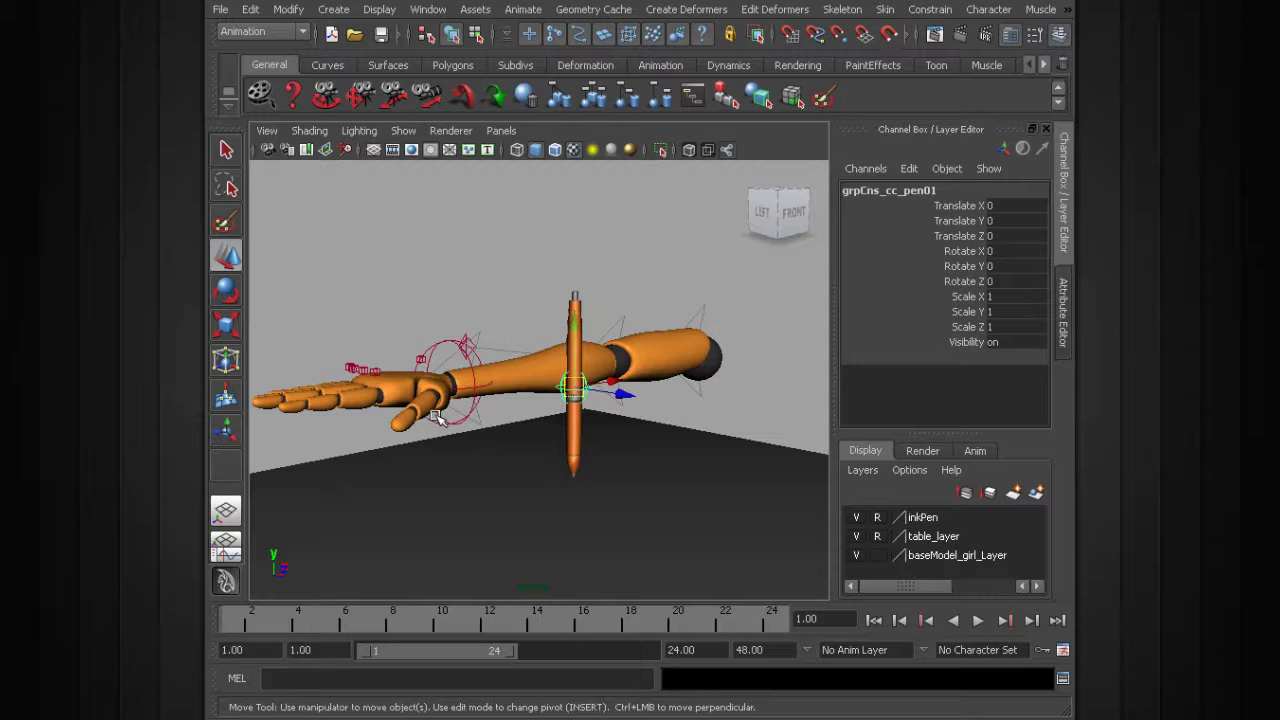
{"action": "mouse_move", "coordinate": [437, 418]}
{"action": "left_mouse_down", "text": "alt"}
{"action": "mouse_move", "coordinate": [583, 463]}
{"action": "mouse_move", "coordinate": [449, 406]}
{"action": "left_mouse_up", "text": "alt"}
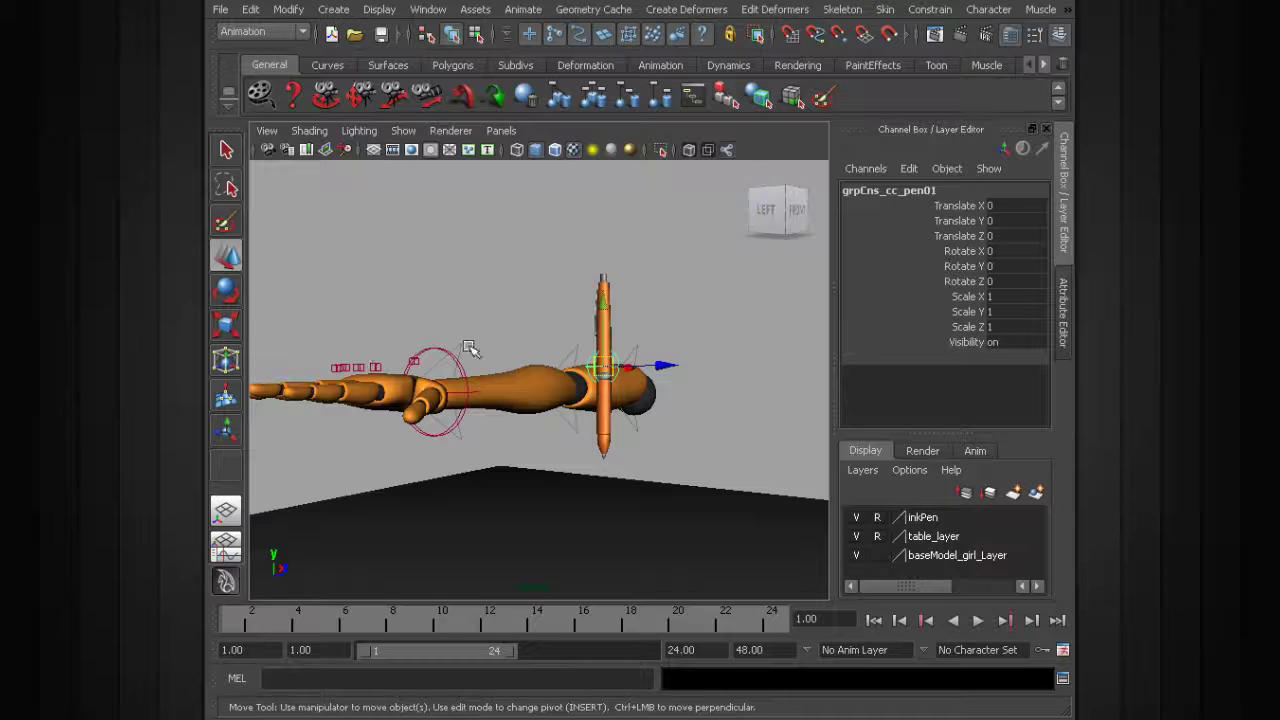
{"action": "left_click_drag", "start_coordinate": [462, 356], "coordinate": [435, 405], "text": "alt"}
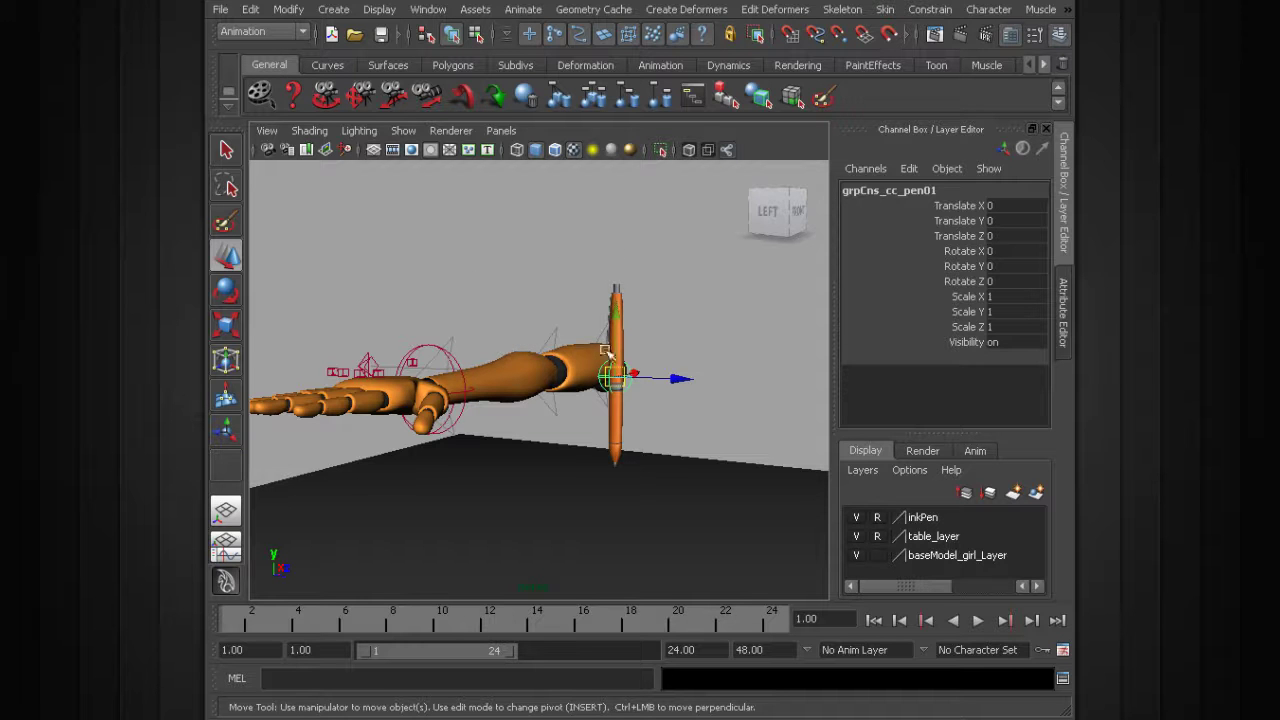
{"action": "mouse_move", "coordinate": [483, 383]}
{"action": "left_mouse_down", "text": "alt"}
{"action": "mouse_move", "coordinate": [439, 400]}
{"action": "mouse_move", "coordinate": [500, 393]}
{"action": "left_mouse_up", "text": "alt"}
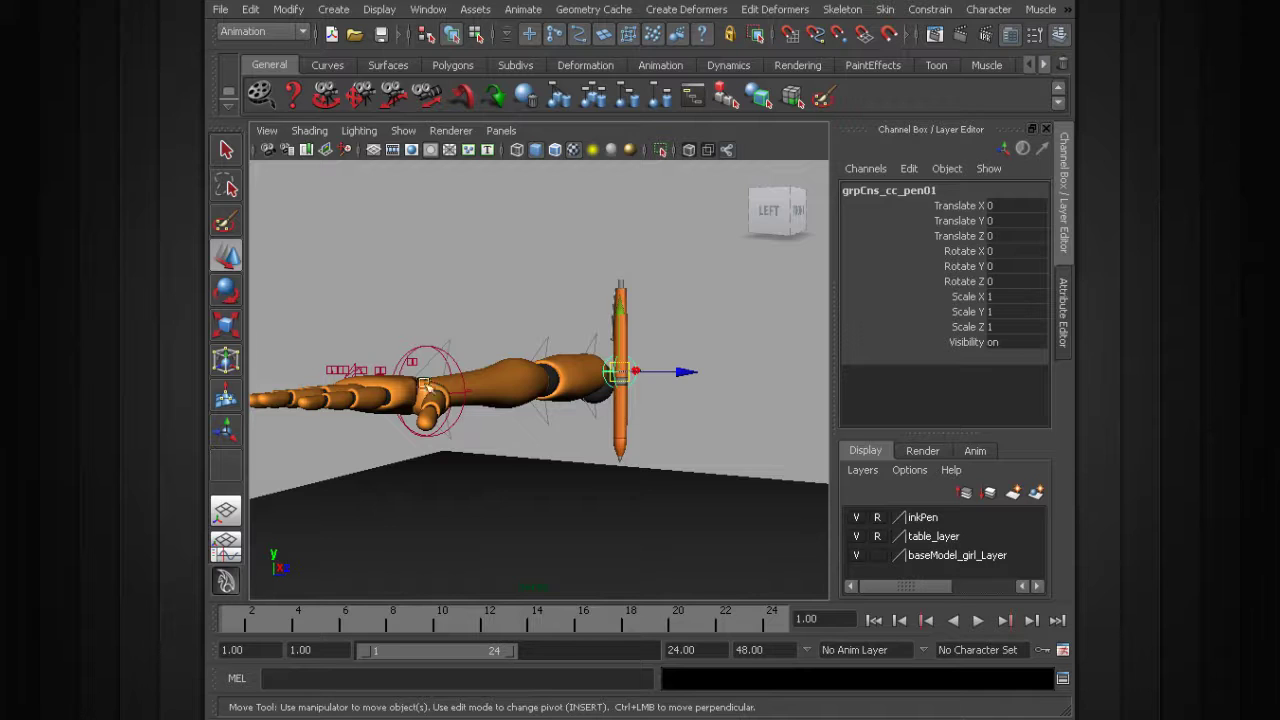
{"action": "mouse_move", "coordinate": [500, 466]}
{"action": "left_mouse_down", "text": "alt"}
{"action": "mouse_move", "coordinate": [523, 449]}
{"action": "mouse_move", "coordinate": [488, 454]}
{"action": "mouse_move", "coordinate": [494, 466]}
{"action": "left_mouse_up", "text": "alt"}
Step: Move grpCns_cc_pen01 over to the right hand, to about Translate X -7.003 and Translate Z -17.573
{"action": "left_click_drag", "start_coordinate": [677, 420], "coordinate": [490, 400]}
{"action": "scroll", "coordinate": [500, 405], "scroll_direction": "up", "scroll_amount": 5}
{"action": "left_click_drag", "start_coordinate": [625, 445], "coordinate": [689, 446]}
{"action": "right_click_drag", "start_coordinate": [689, 446], "coordinate": [646, 436], "text": "alt"}
{"action": "left_click_drag", "start_coordinate": [653, 426], "coordinate": [592, 425]}
{"action": "left_click_drag", "start_coordinate": [640, 430], "coordinate": [551, 437], "text": "alt"}
{"action": "right_click_drag", "start_coordinate": [551, 437], "coordinate": [563, 428], "text": "alt"}
{"action": "middle_click_drag", "start_coordinate": [563, 428], "coordinate": [577, 421], "text": "alt"}
Step: At frame 2, lower and tilt the pen group into the grip: Translate Y -4.171, Z -18.097, Rotate X 13.432, Rotate Z -26.209
{"action": "left_click", "coordinate": [255, 625]}
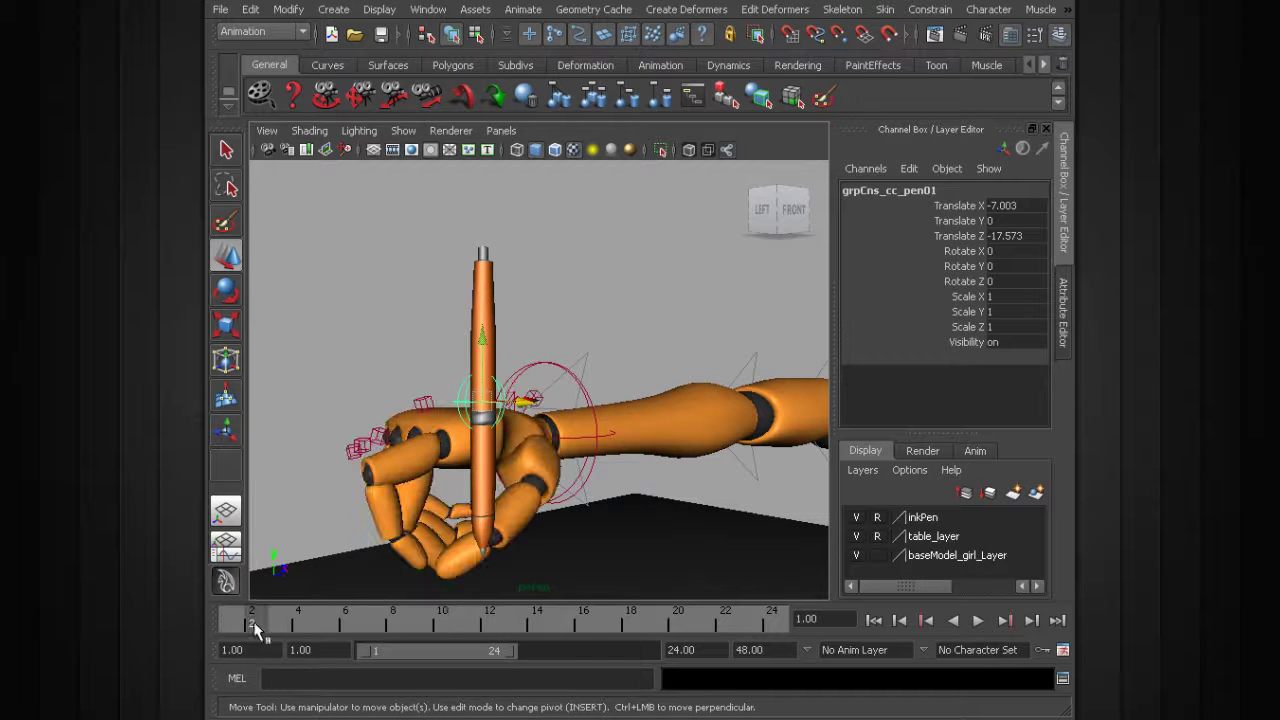
{"action": "left_click_drag", "start_coordinate": [532, 425], "coordinate": [432, 436], "text": "alt"}
{"action": "middle_click_drag", "start_coordinate": [432, 436], "coordinate": [459, 381], "text": "alt"}
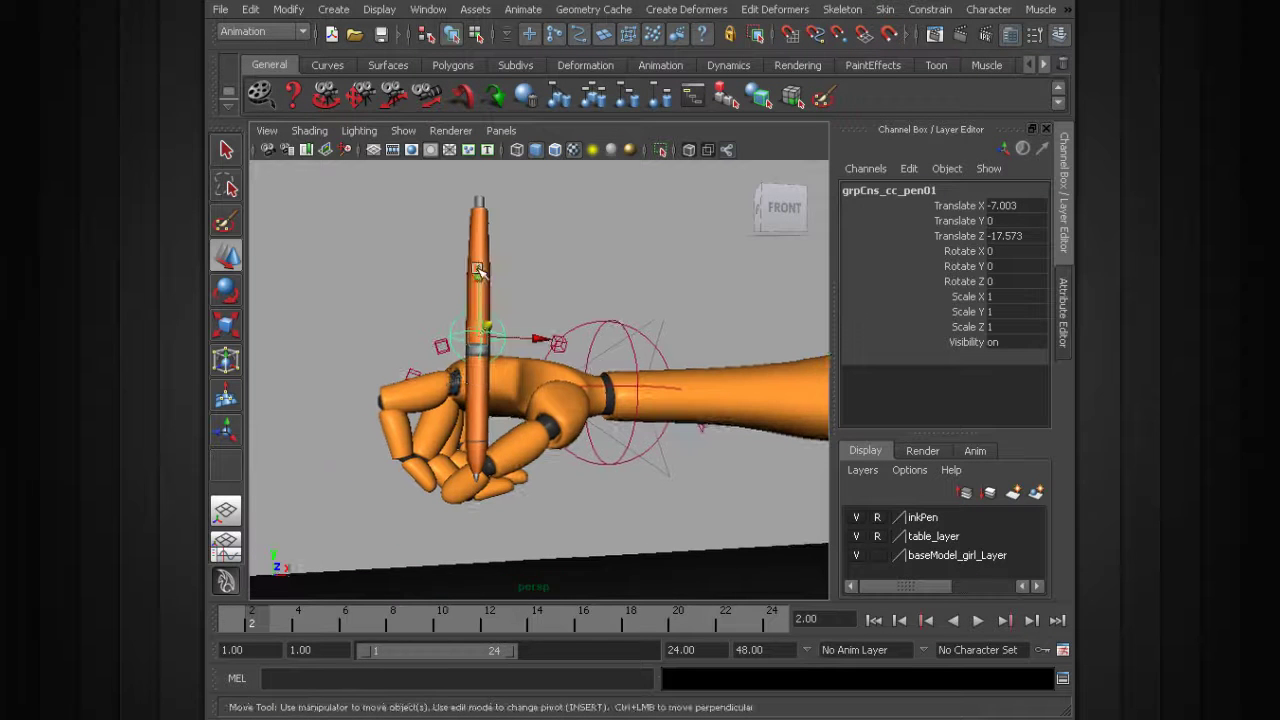
{"action": "left_click_drag", "start_coordinate": [477, 269], "coordinate": [479, 353]}
{"action": "left_click_drag", "start_coordinate": [479, 353], "coordinate": [591, 406], "text": "alt"}
{"action": "left_click_drag", "start_coordinate": [591, 410], "coordinate": [423, 446], "text": "alt"}
{"action": "right_click_drag", "start_coordinate": [423, 446], "coordinate": [460, 436], "text": "alt"}
{"action": "left_click_drag", "start_coordinate": [454, 377], "coordinate": [582, 469]}
{"action": "key", "text": "e"}
{"action": "left_click_drag", "start_coordinate": [582, 469], "coordinate": [660, 457], "text": "alt"}
{"action": "key", "text": "w"}
{"action": "left_click_drag", "start_coordinate": [614, 408], "coordinate": [652, 409]}
{"action": "left_click_drag", "start_coordinate": [652, 409], "coordinate": [403, 414], "text": "alt"}
{"action": "key", "text": "e"}
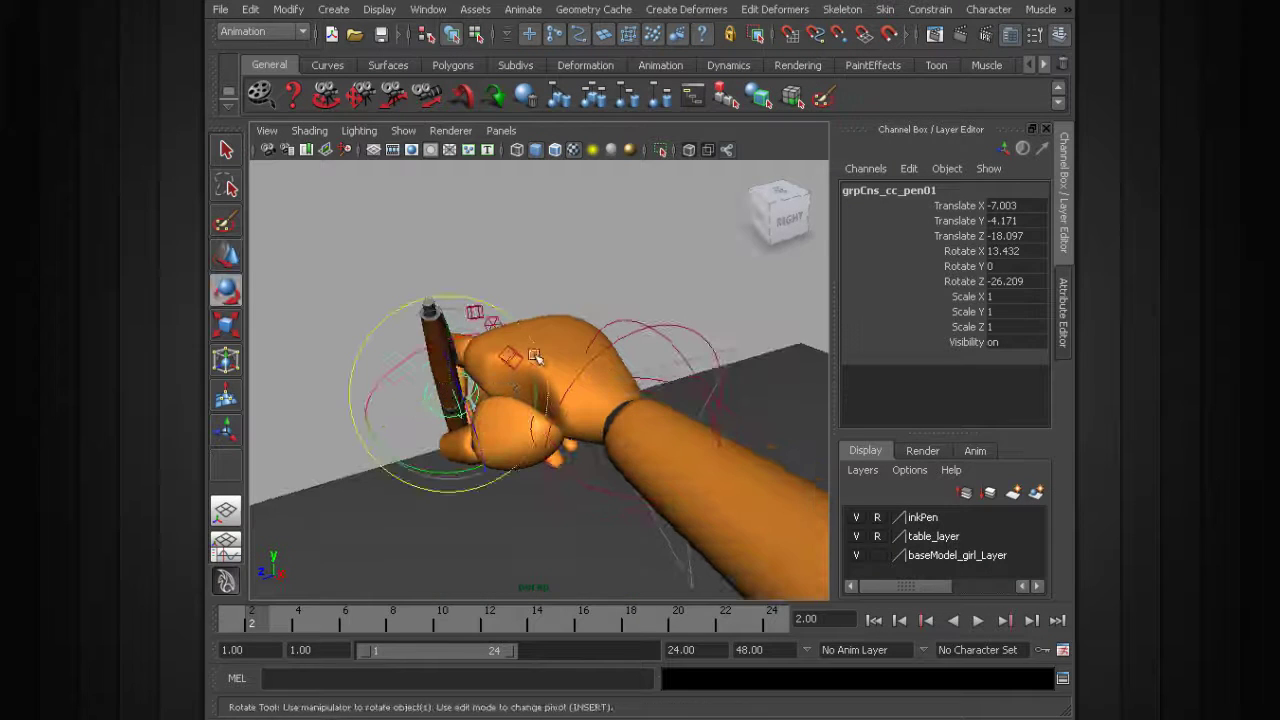
Step: Refine the pen group's fit between the fingers to Translate Z -18.702, Rotate X 7.026, Rotate Y 3.264 and Rotate Z -29.523
{"action": "left_click_drag", "start_coordinate": [503, 363], "coordinate": [486, 322]}
{"action": "key", "text": "w"}
{"action": "key", "text": "e"}
{"action": "key", "text": "w"}
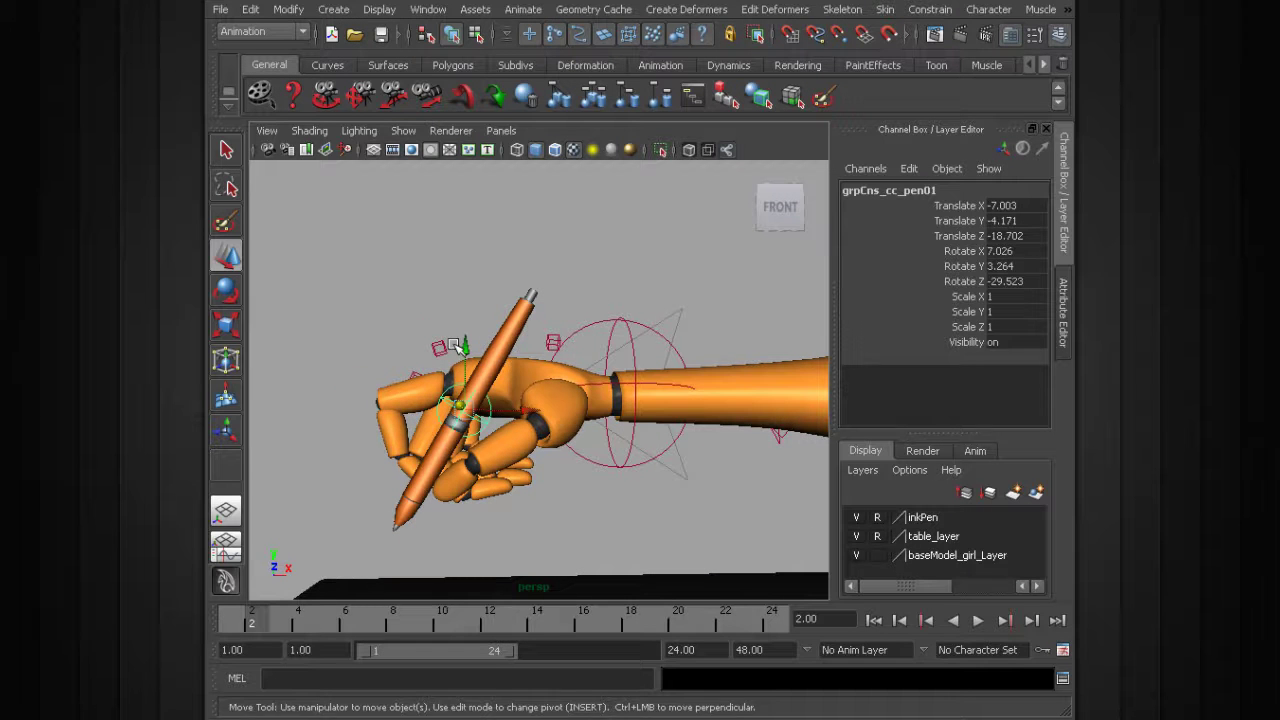
Step: Parent-constrain grpCns_cc_pen01 to the right arm IK control cc_r_armIK01, picking the group in the Outliner
{"action": "left_click", "coordinate": [427, 9]}
{"action": "left_click", "coordinate": [475, 157]}
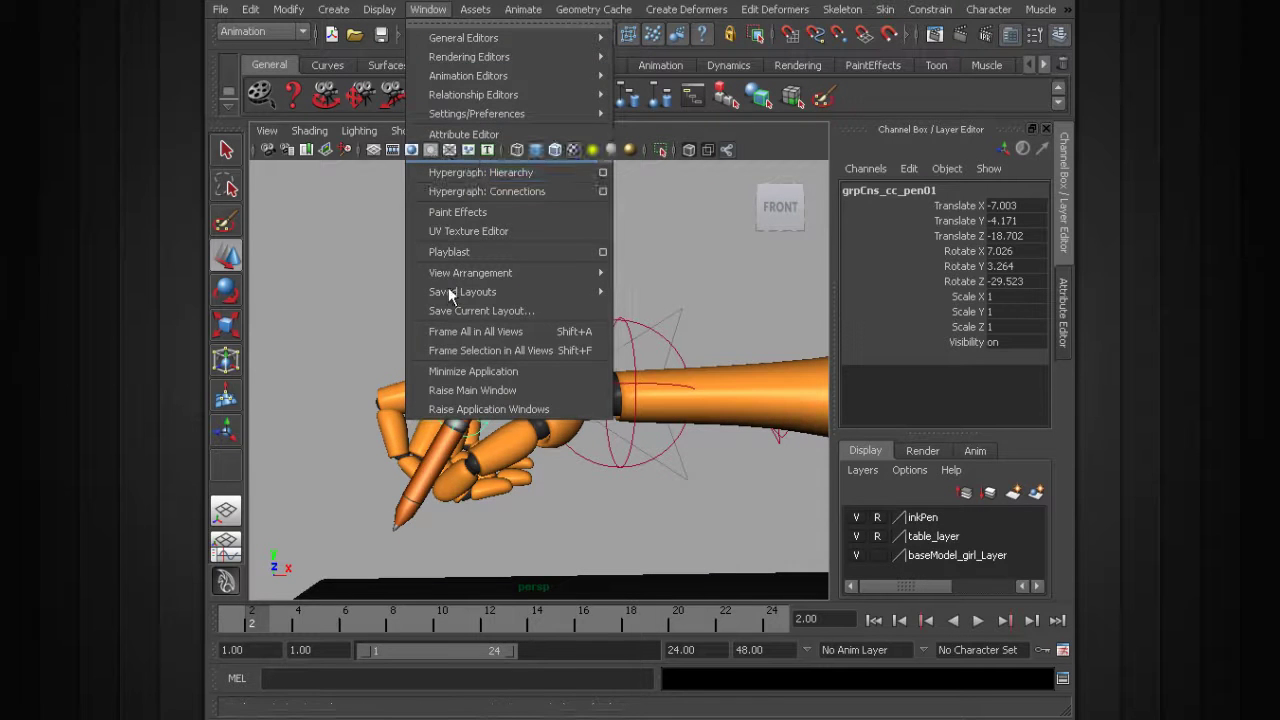
{"action": "left_click", "coordinate": [642, 328]}
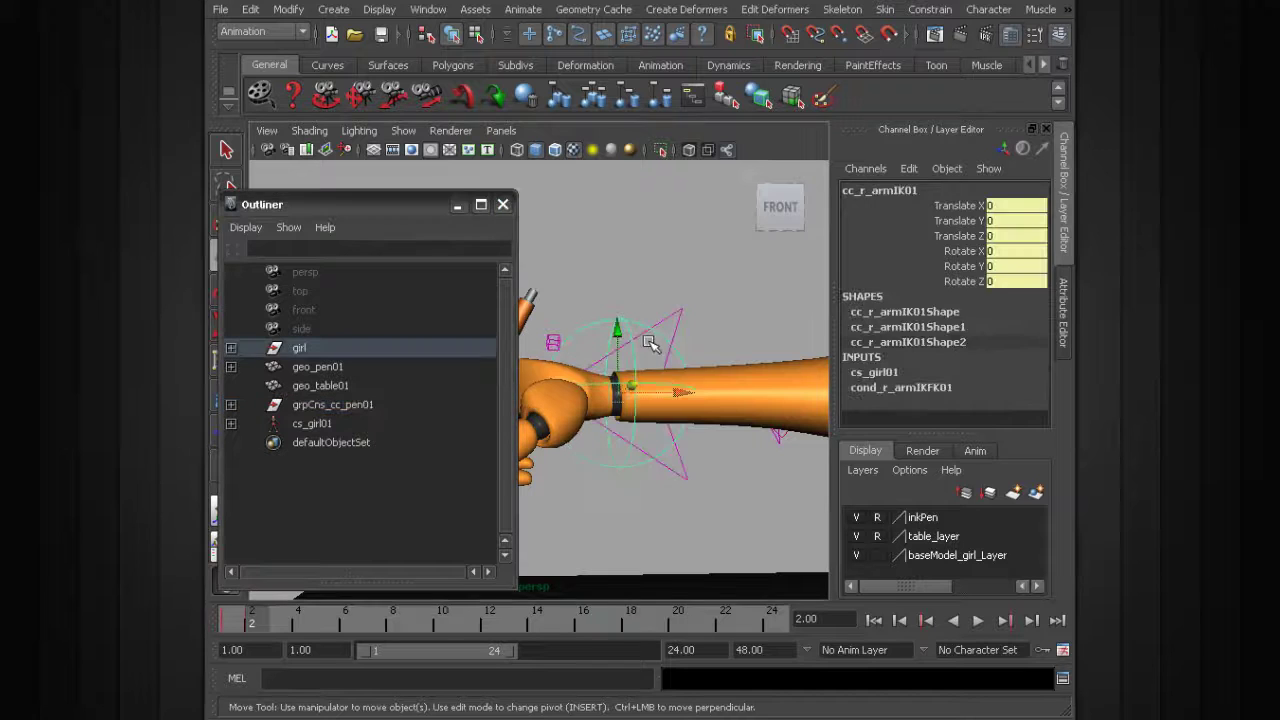
{"action": "middle_click_drag", "start_coordinate": [622, 349], "coordinate": [651, 337], "text": "alt"}
{"action": "left_click", "coordinate": [332, 405]}
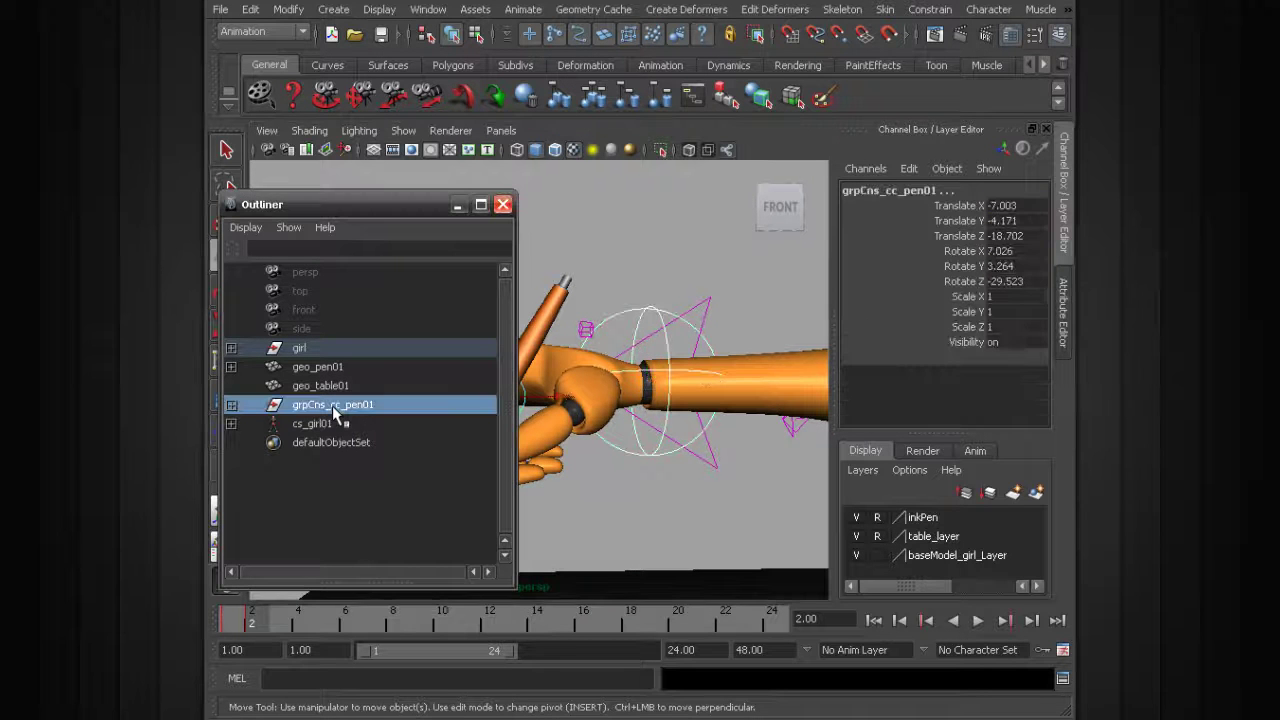
{"action": "left_click", "coordinate": [933, 10]}
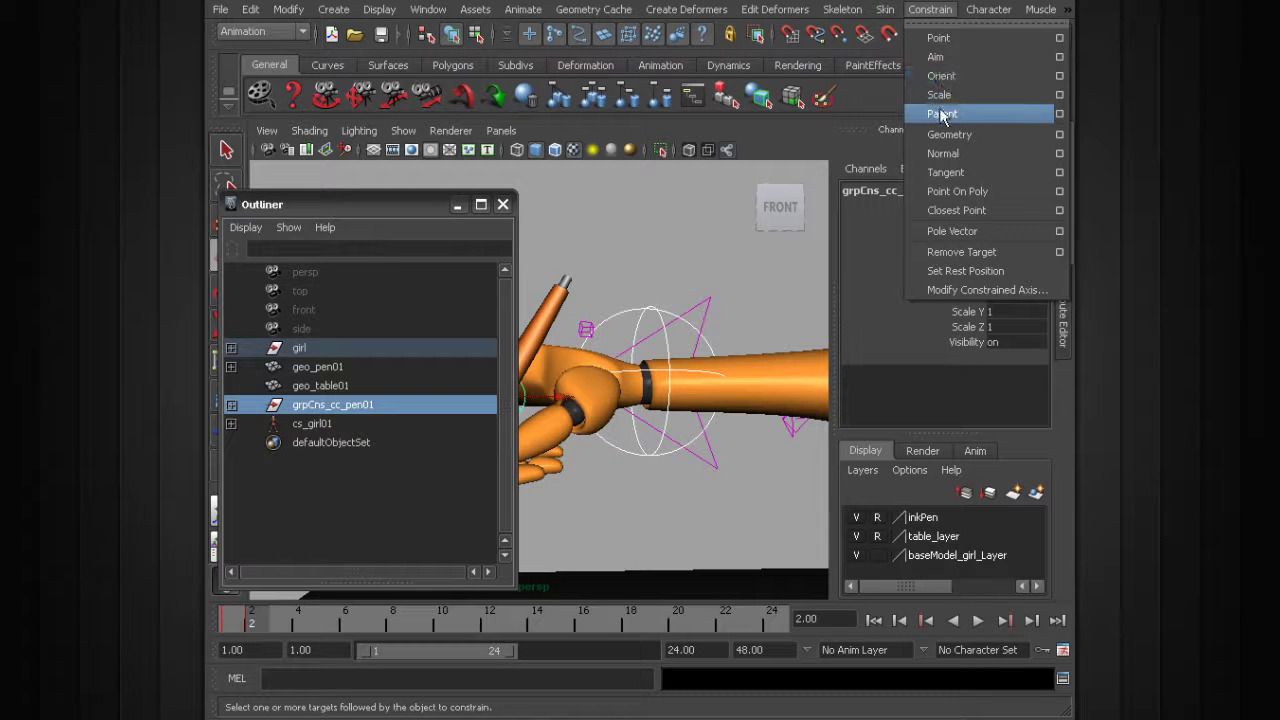
{"action": "left_click", "coordinate": [941, 114]}
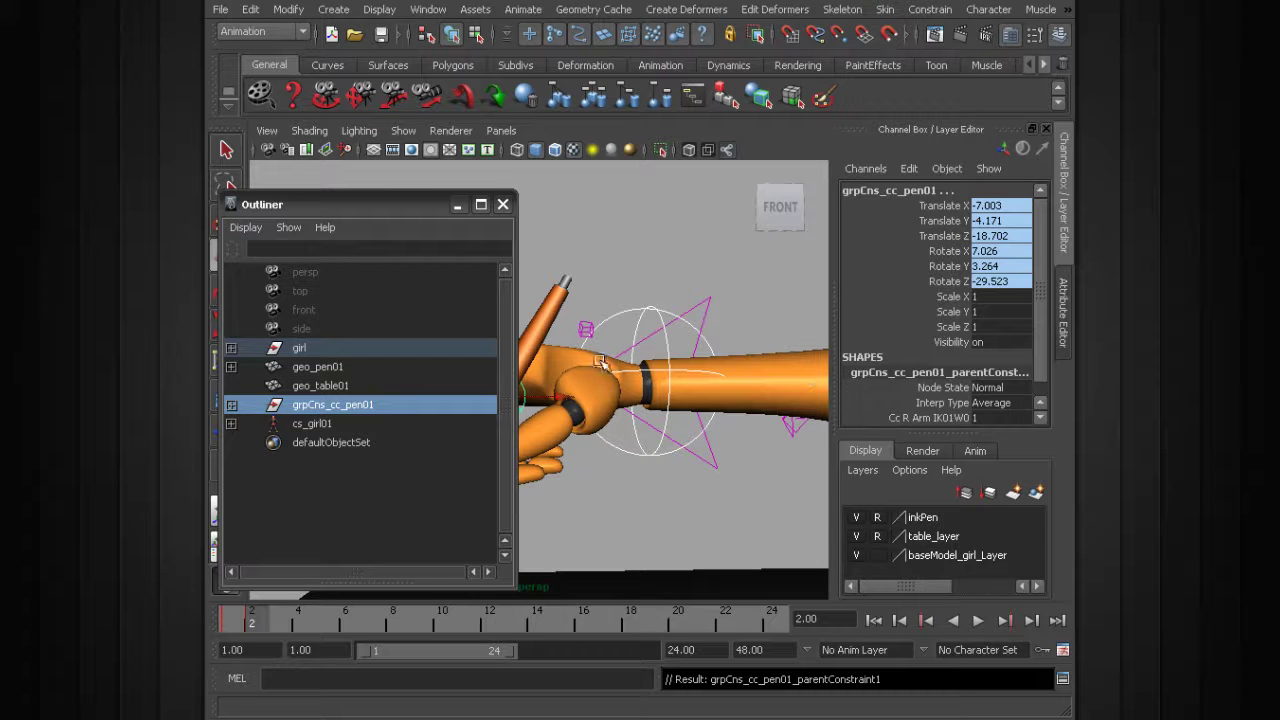
{"action": "left_click", "coordinate": [457, 205]}
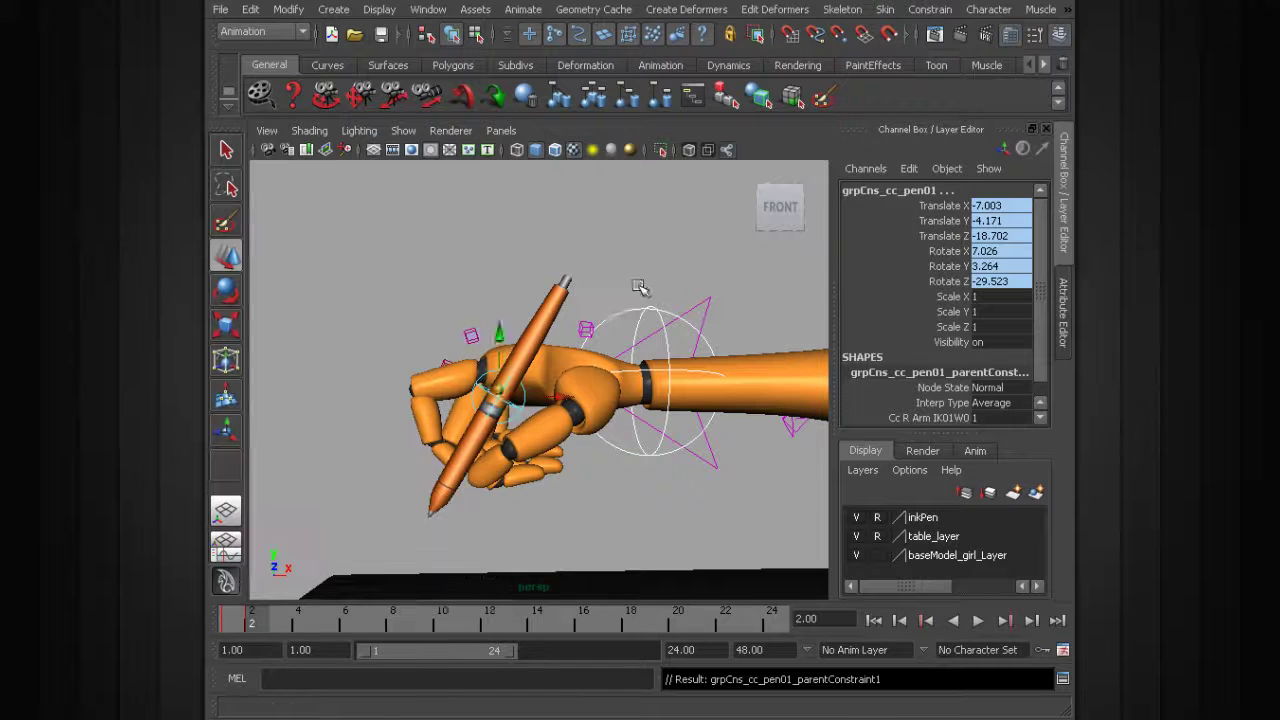
Step: Test the constraint by rotating the right arm IK control at the wrist, and undo the rotation
{"action": "left_click", "coordinate": [643, 290]}
{"action": "left_click_drag", "start_coordinate": [575, 315], "coordinate": [600, 357], "text": "alt"}
{"action": "left_click", "coordinate": [646, 328]}
{"action": "key", "text": "e"}
{"action": "key", "text": "z"}
Step: Test-rotate the pen control cc_pen01 independently within the hand, and undo the rotation
{"action": "left_click_drag", "start_coordinate": [612, 308], "coordinate": [572, 372], "text": "alt"}
{"action": "left_click", "coordinate": [543, 412]}
{"action": "left_click", "coordinate": [530, 398]}
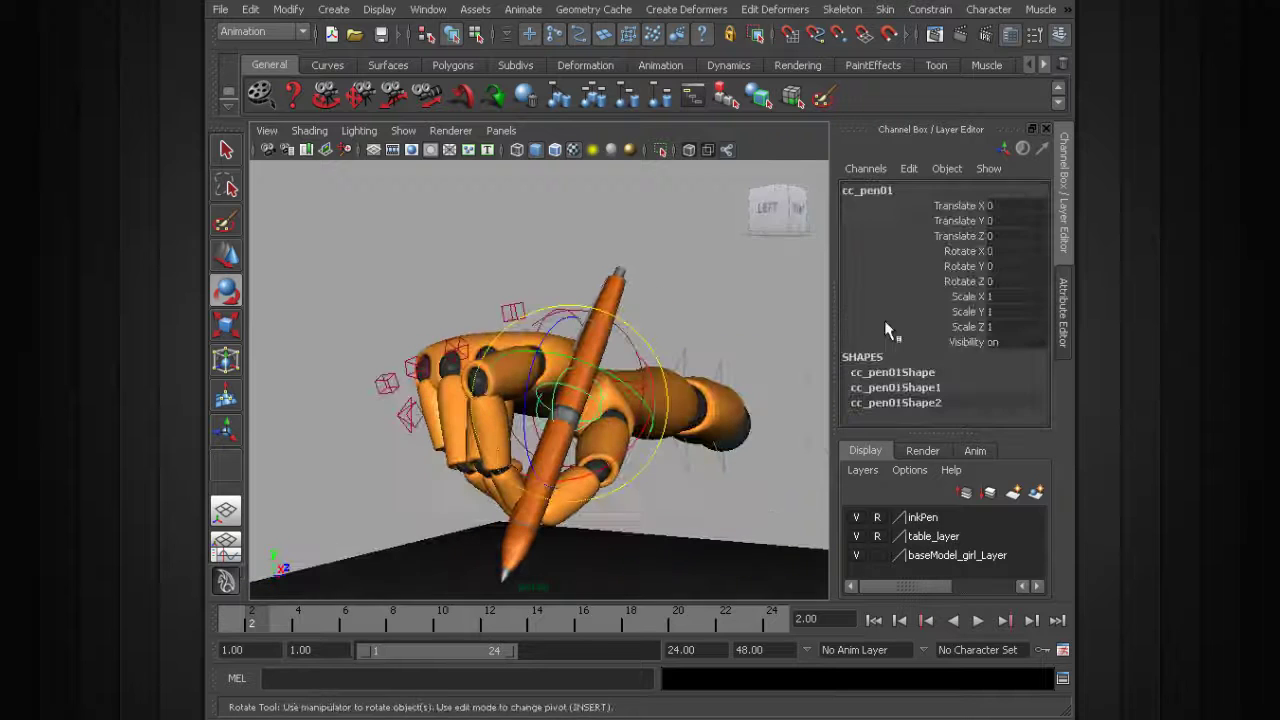
{"action": "left_click_drag", "start_coordinate": [577, 371], "coordinate": [600, 331], "text": "alt"}
{"action": "key", "text": "ctrl+z"}
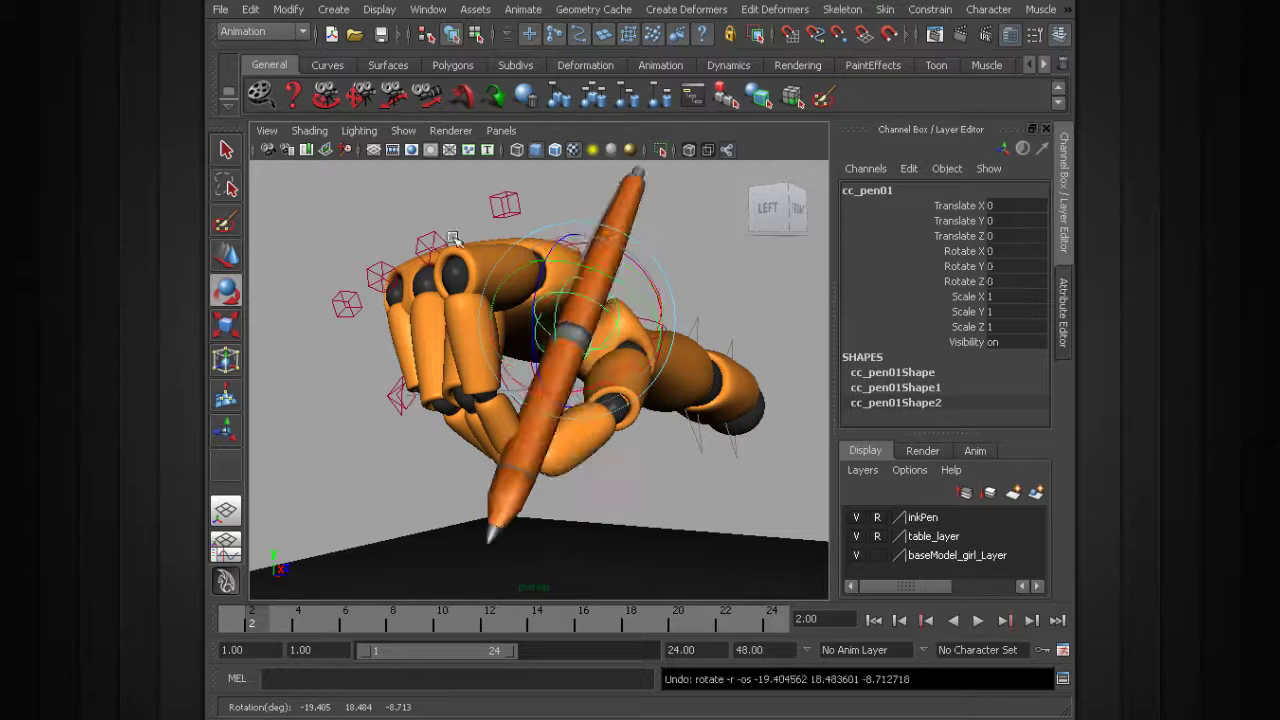
Step: Select the pen control's parent group grpCns_cc_pen01 and bring its parent constraint weight attribute into view
{"action": "left_click", "coordinate": [450, 235]}
{"action": "right_click_drag", "start_coordinate": [630, 394], "coordinate": [562, 334], "text": "alt"}
{"action": "left_click_drag", "start_coordinate": [562, 334], "coordinate": [501, 391], "text": "alt"}
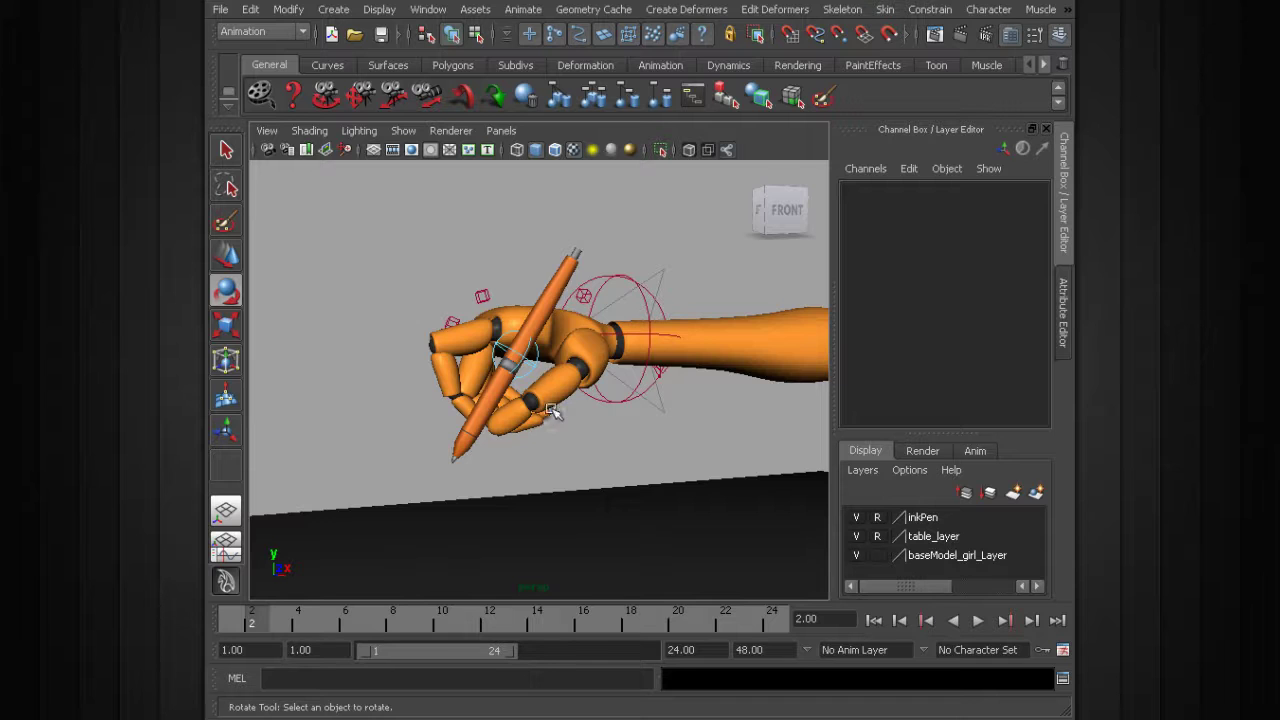
{"action": "left_click_drag", "start_coordinate": [551, 410], "coordinate": [510, 400], "text": "alt"}
{"action": "right_click_drag", "start_coordinate": [480, 370], "coordinate": [532, 320], "text": "alt"}
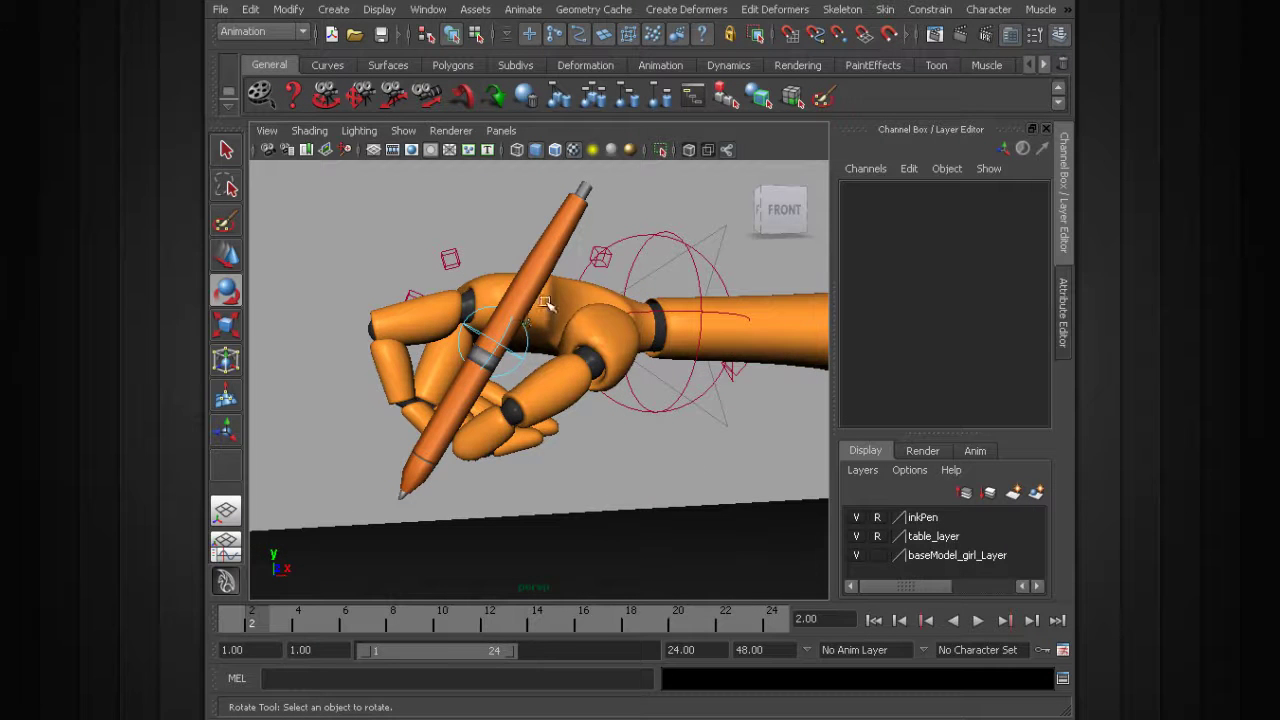
{"action": "left_click", "coordinate": [527, 341]}
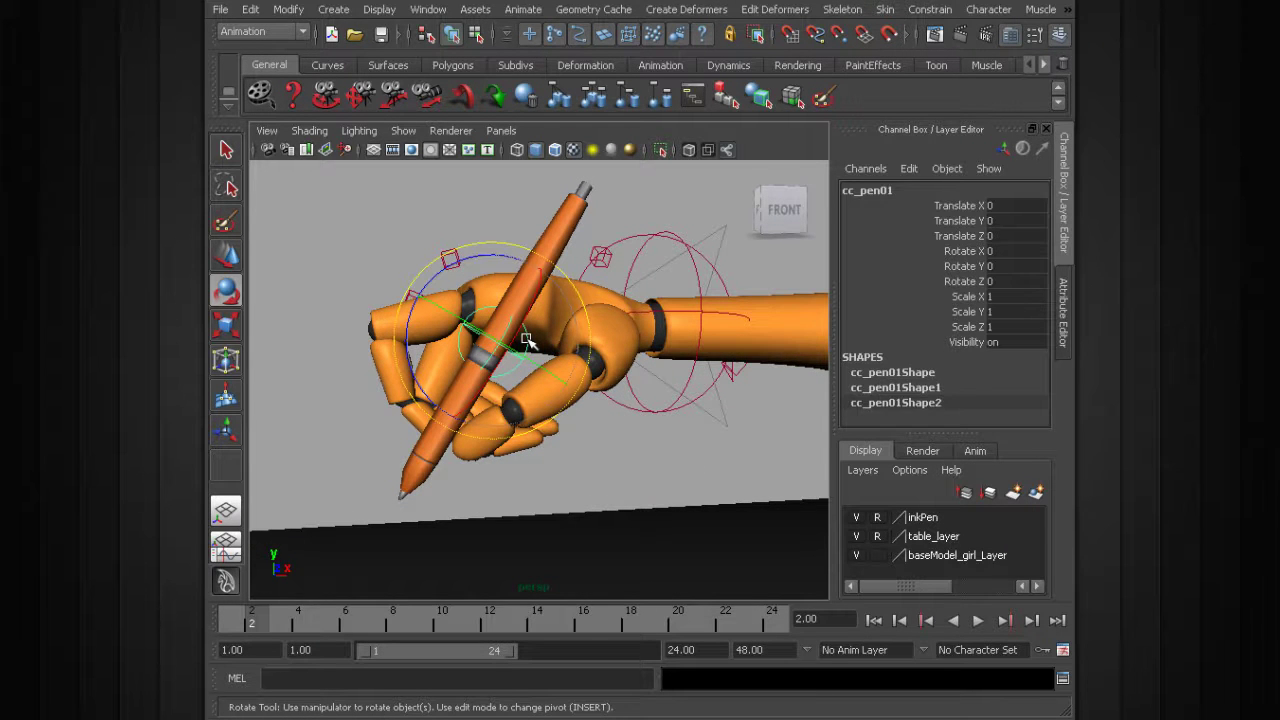
{"action": "key", "text": "Up"}
{"action": "scroll", "coordinate": [1035, 318], "scroll_direction": "down", "scroll_amount": 1}
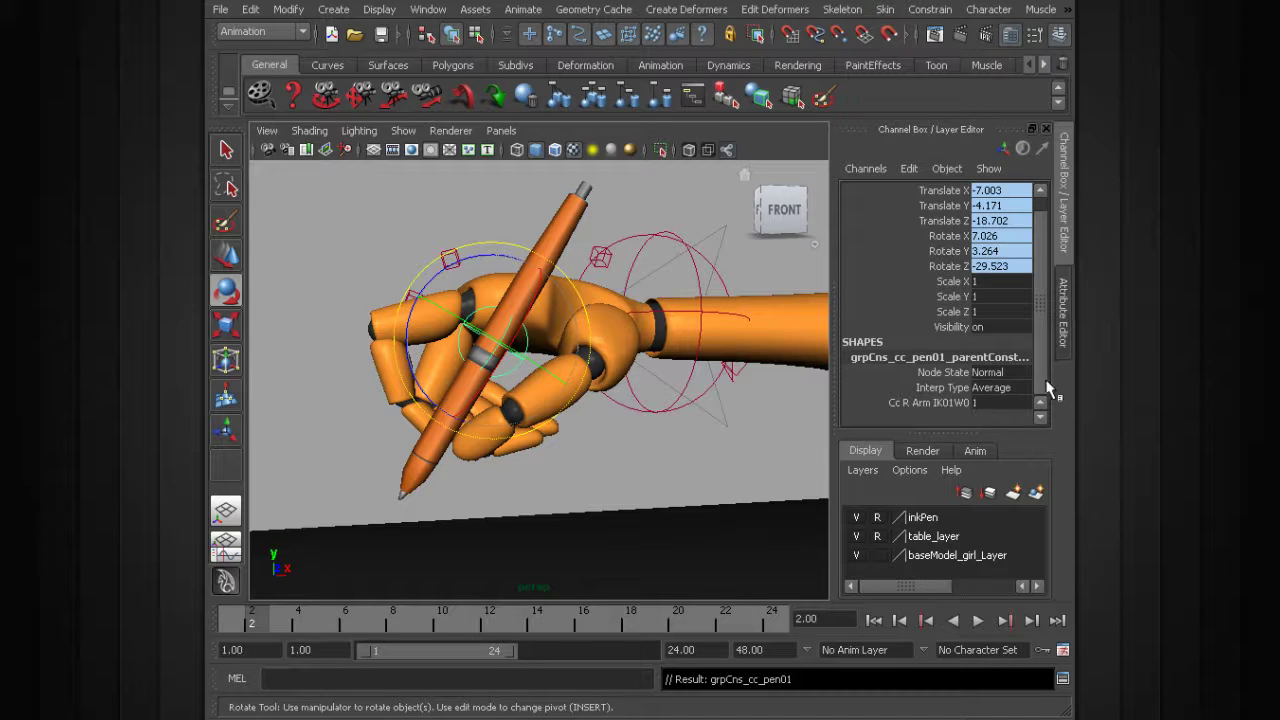
{"action": "mouse_move", "coordinate": [1042, 384]}
{"action": "left_mouse_down"}
{"action": "mouse_move", "coordinate": [1051, 301]}
{"action": "mouse_move", "coordinate": [1034, 401]}
{"action": "left_mouse_up"}
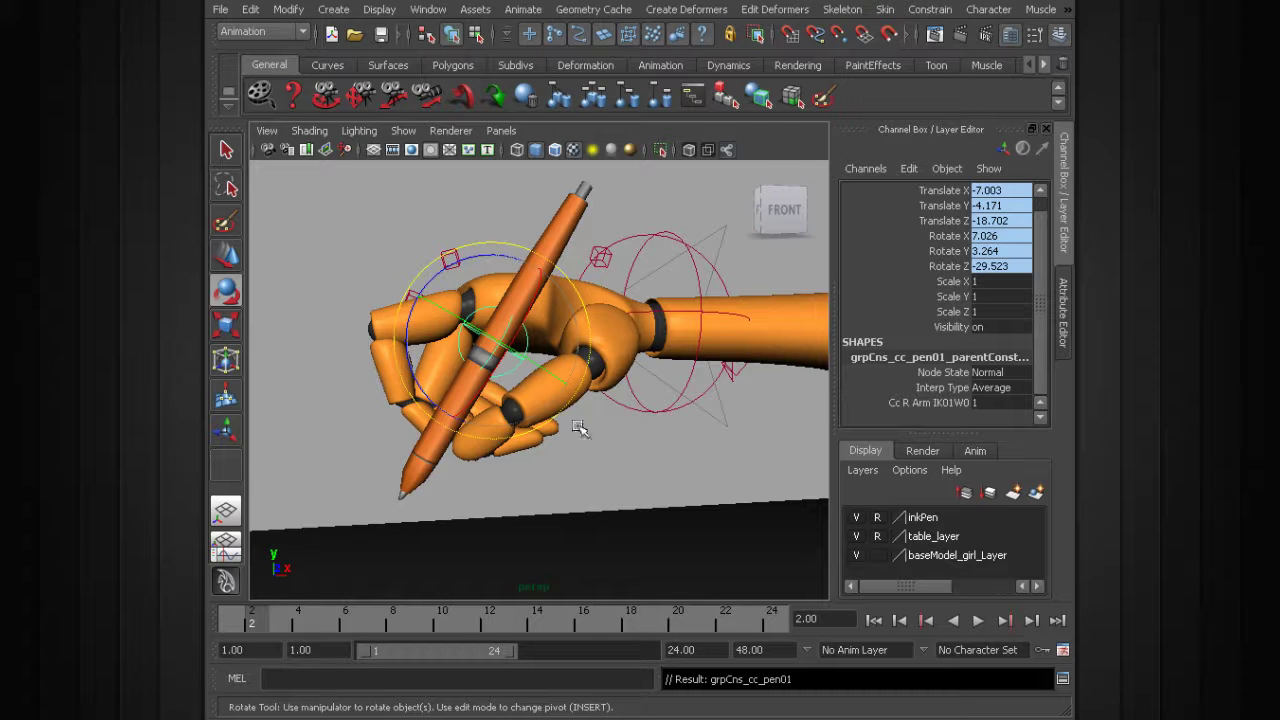
{"action": "left_click_drag", "start_coordinate": [515, 340], "coordinate": [610, 345], "text": "alt"}
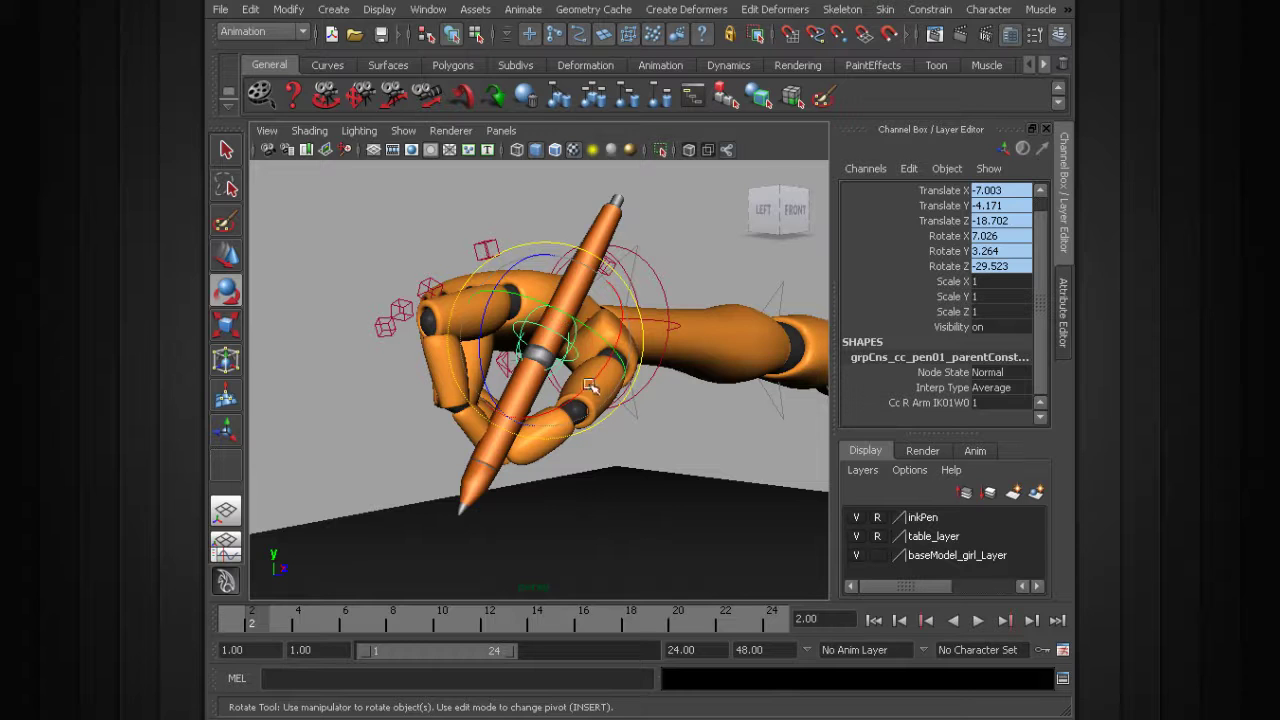
{"action": "left_click_drag", "start_coordinate": [636, 370], "coordinate": [513, 366], "text": "alt"}
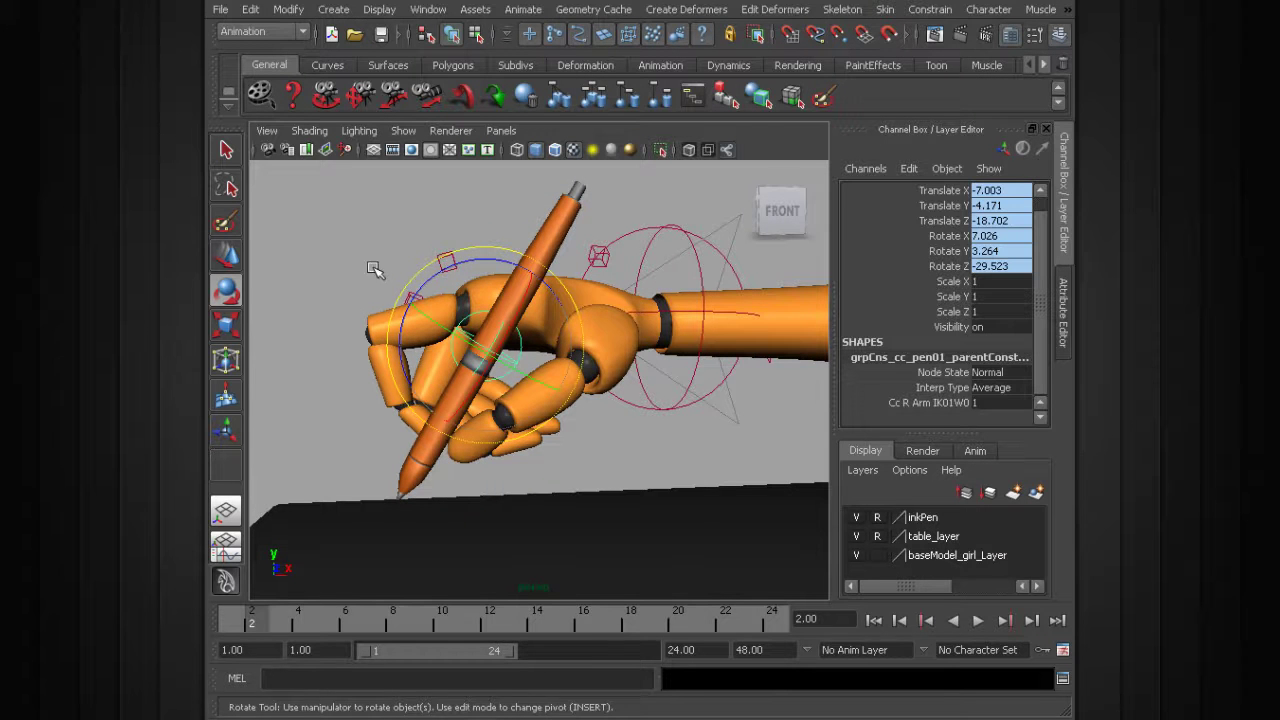
Step: Add a displayable, non-keyable float attribute named driver to the pen control cc_pen01
{"action": "left_click", "coordinate": [391, 222]}
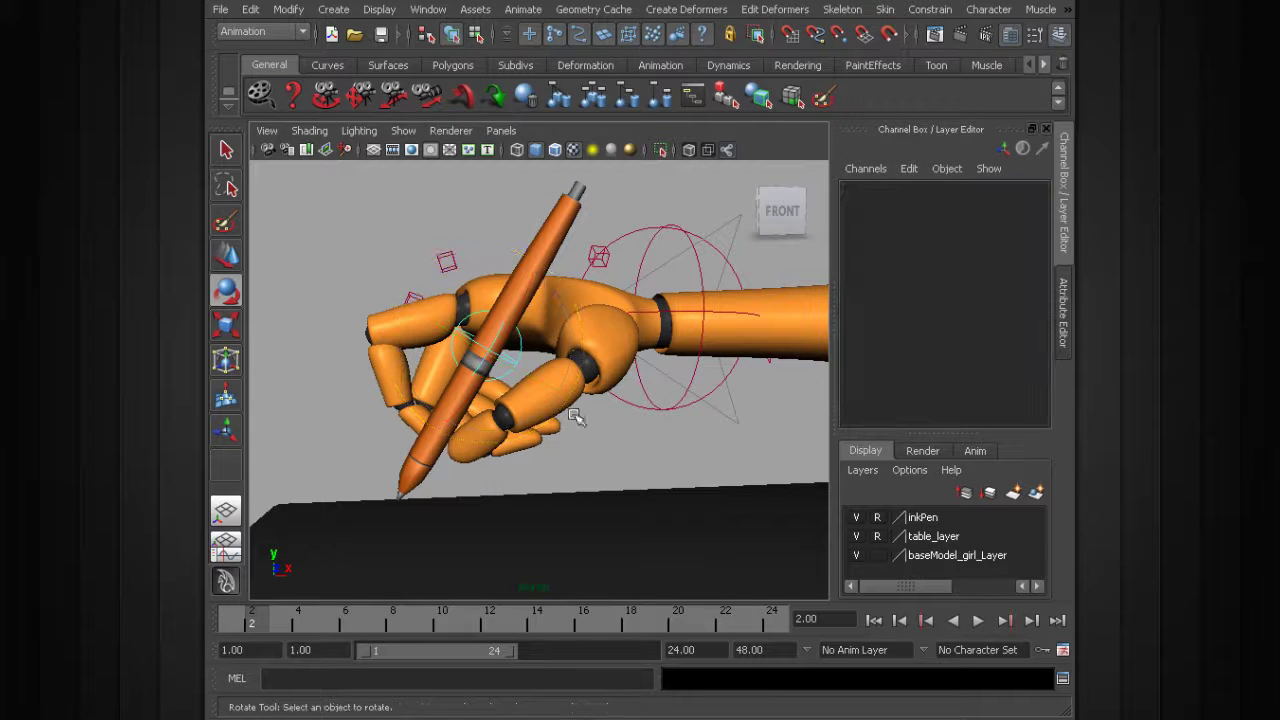
{"action": "left_click", "coordinate": [497, 340]}
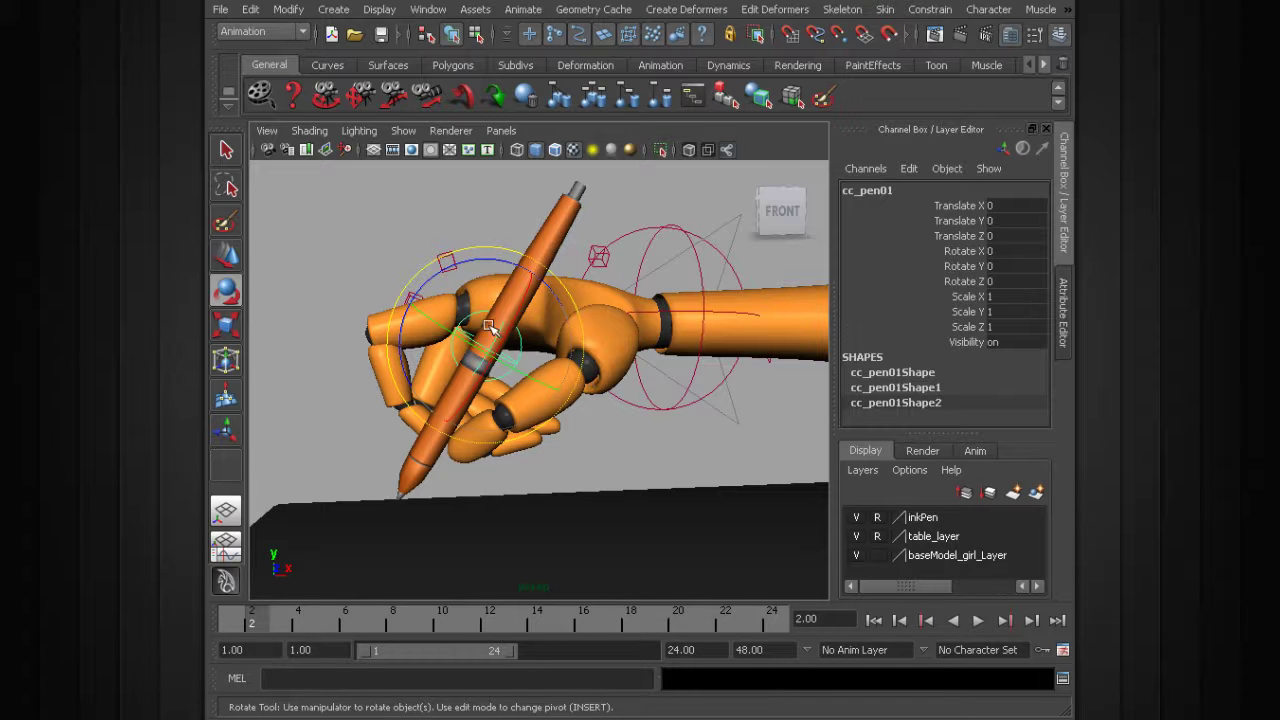
{"action": "right_click_drag", "start_coordinate": [586, 372], "coordinate": [543, 355], "text": "alt"}
{"action": "left_click_drag", "start_coordinate": [543, 355], "coordinate": [498, 348], "text": "alt"}
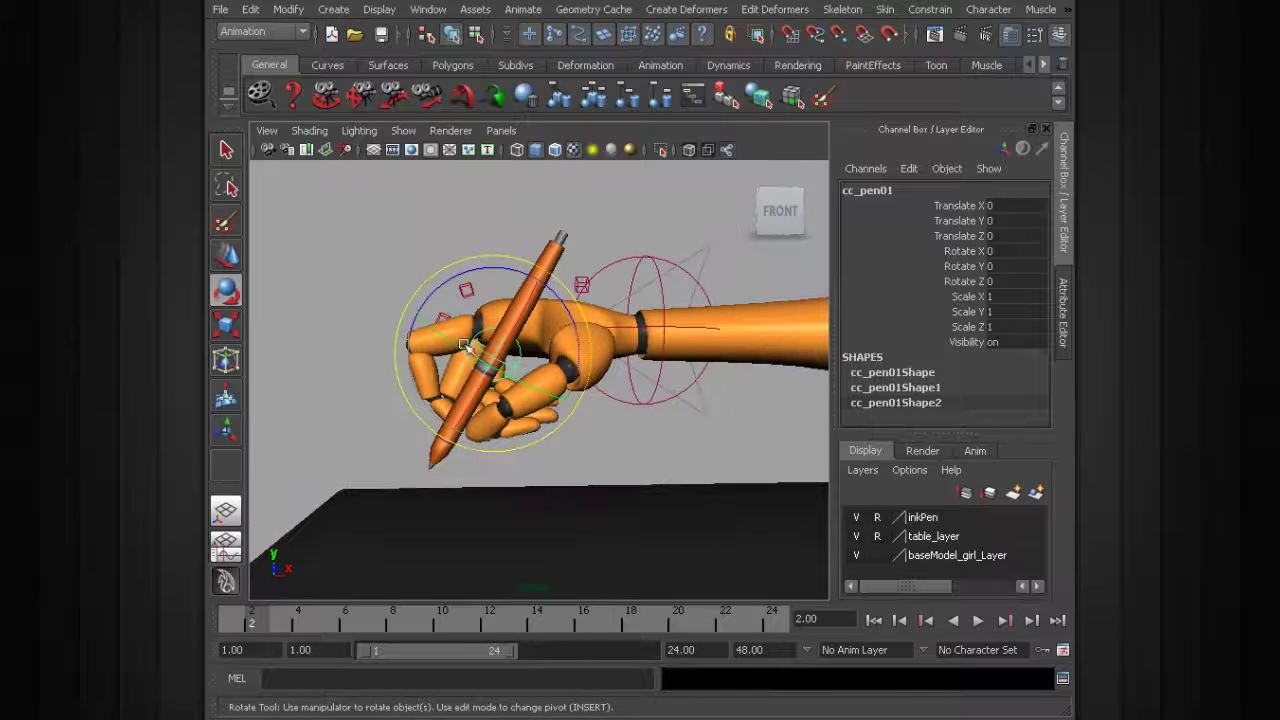
{"action": "left_click", "coordinate": [288, 9]}
{"action": "left_click", "coordinate": [352, 258]}
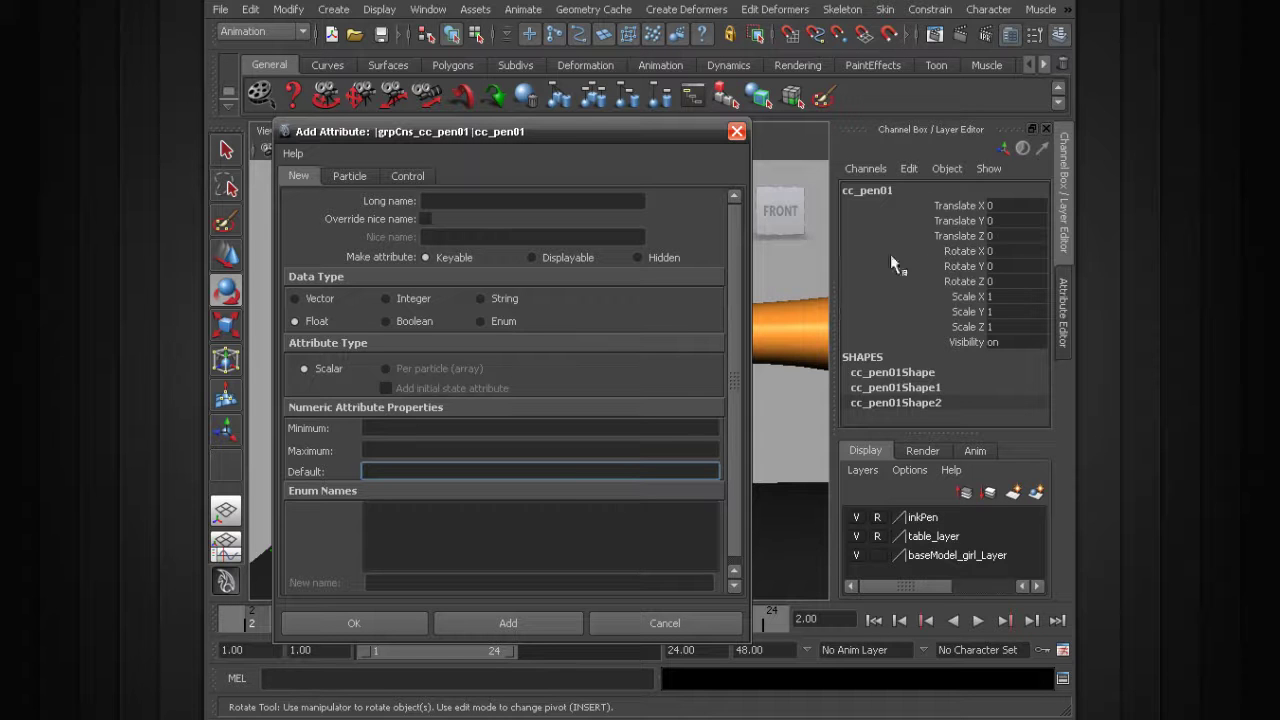
{"action": "left_click", "coordinate": [444, 199]}
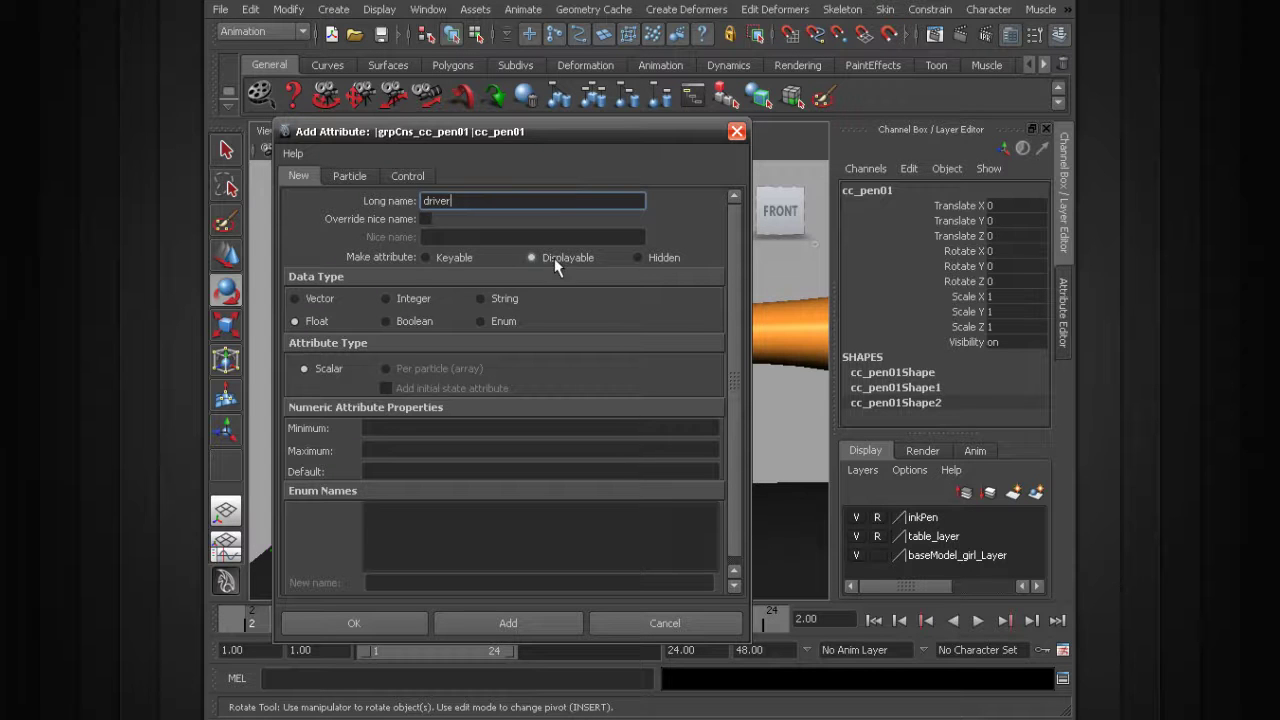
{"action": "left_click", "coordinate": [494, 616]}
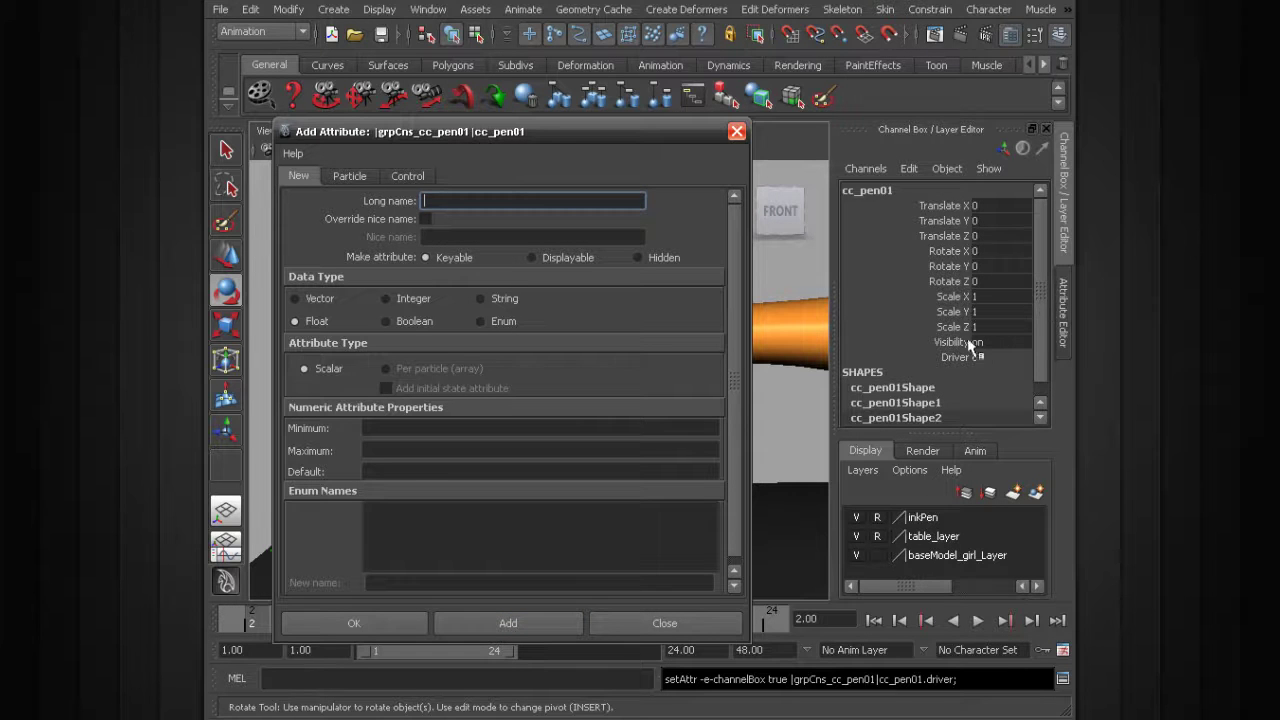
{"action": "left_click_drag", "start_coordinate": [1036, 346], "coordinate": [1036, 361]}
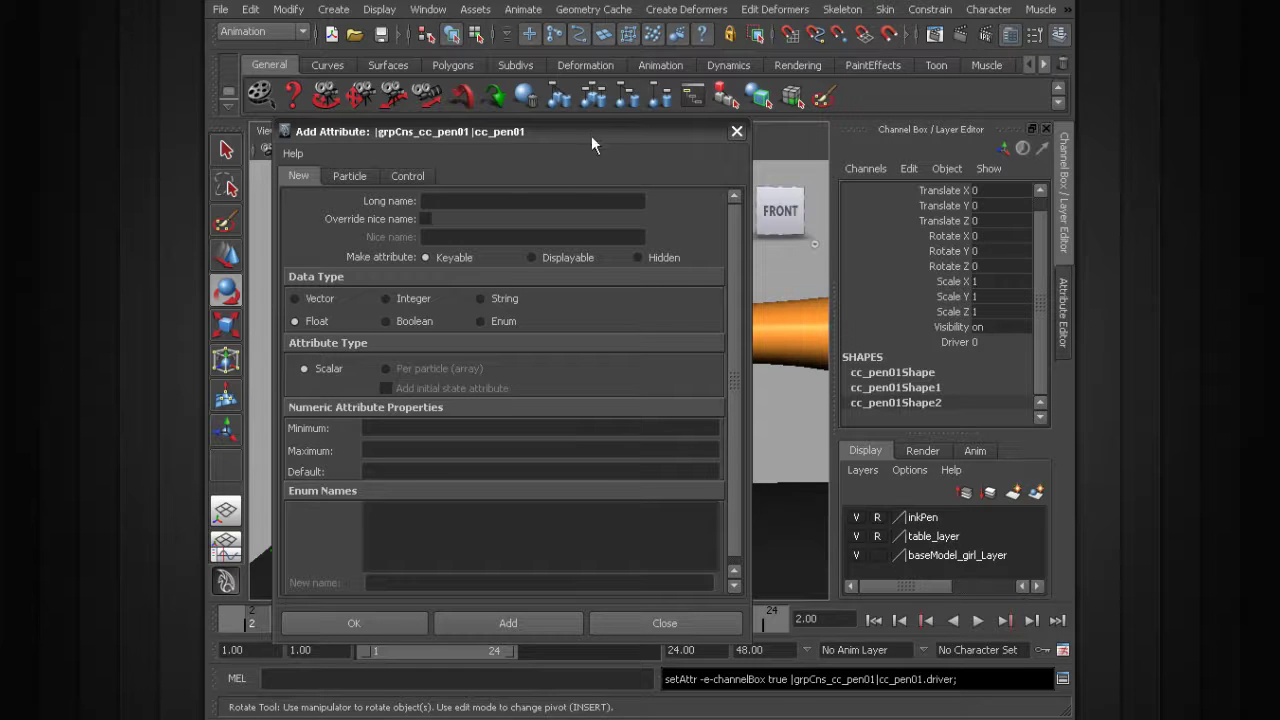
Step: Add a keyable float attribute named followHand to cc_pen01 with a minimum of 0 and a maximum of 1
{"action": "left_click_drag", "start_coordinate": [591, 135], "coordinate": [664, 354]}
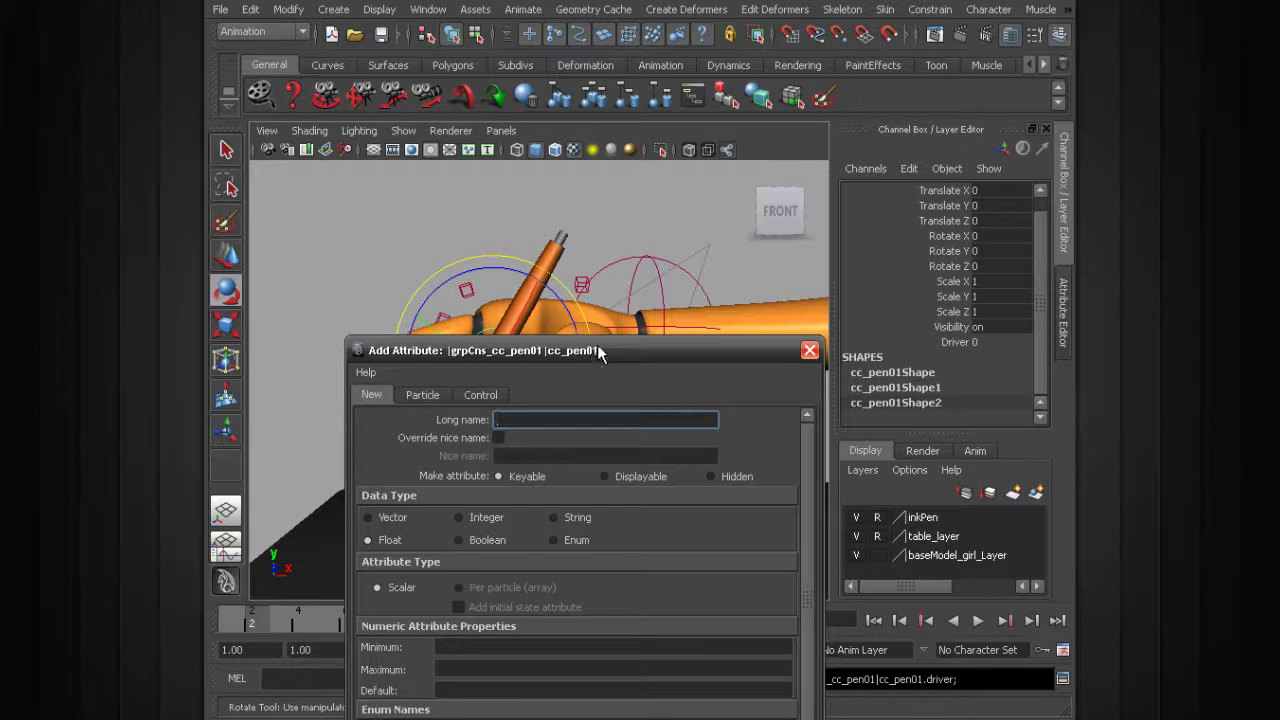
{"action": "left_click_drag", "start_coordinate": [598, 352], "coordinate": [537, 131]}
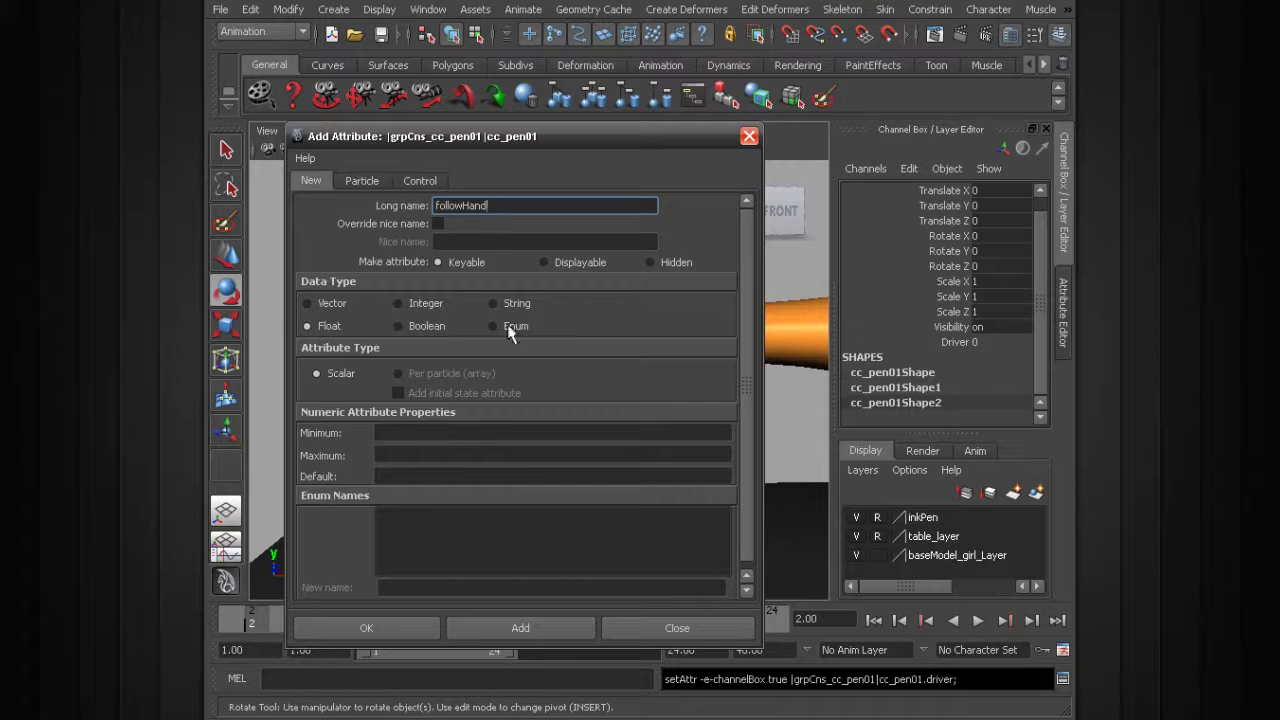
{"action": "left_click", "coordinate": [400, 433]}
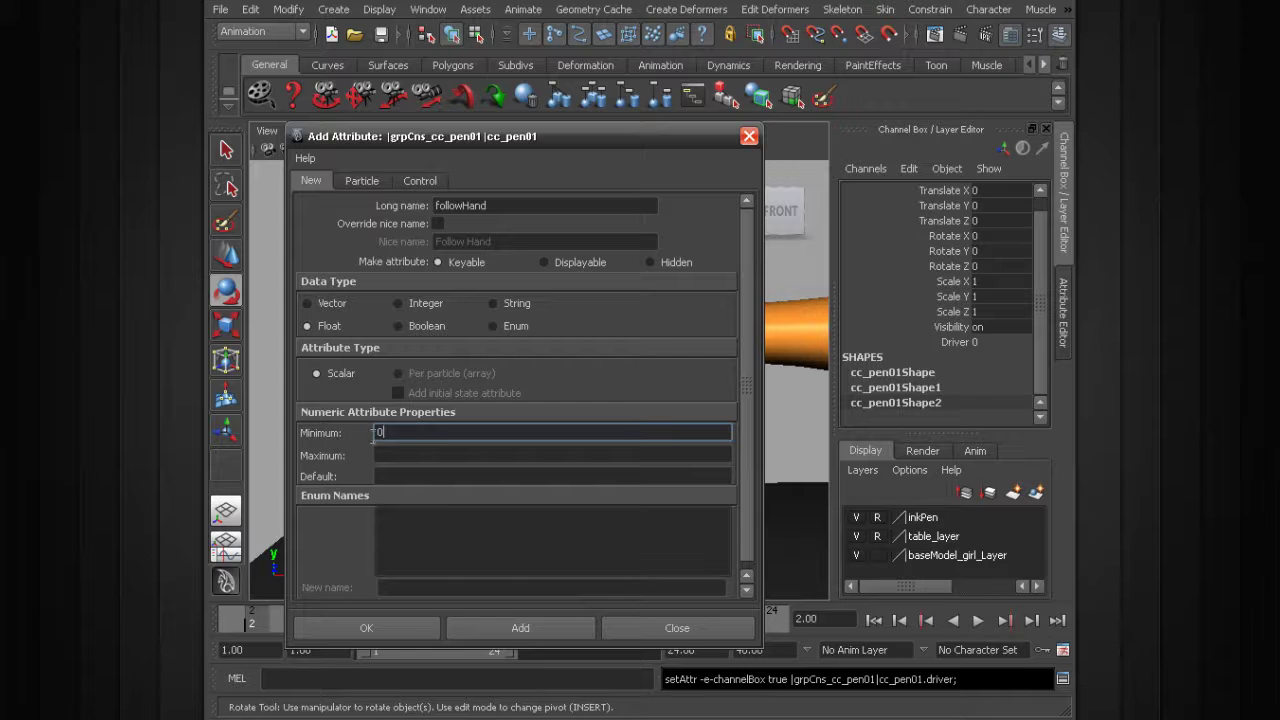
{"action": "left_click", "coordinate": [403, 452]}
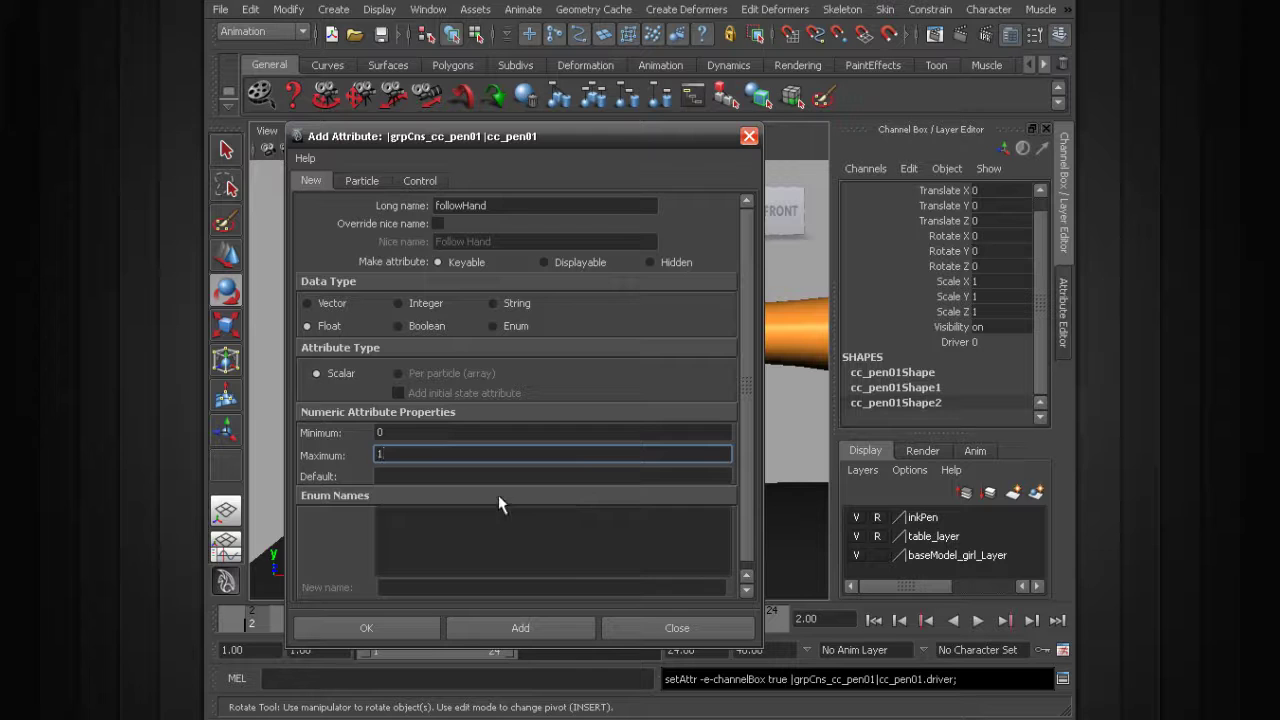
{"action": "left_click", "coordinate": [368, 628]}
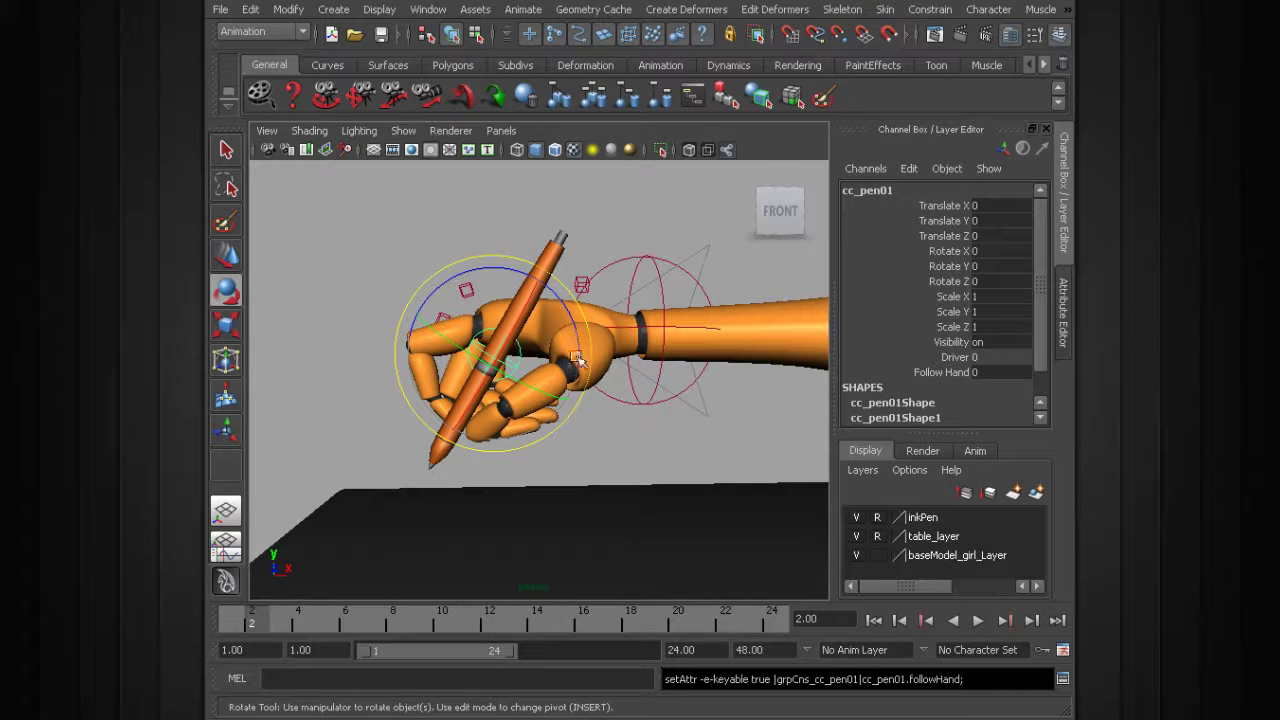
Step: Open the Connection Editor with cc_pen01 loaded on the outputs side
{"action": "left_click_drag", "start_coordinate": [523, 367], "coordinate": [466, 304], "text": "alt"}
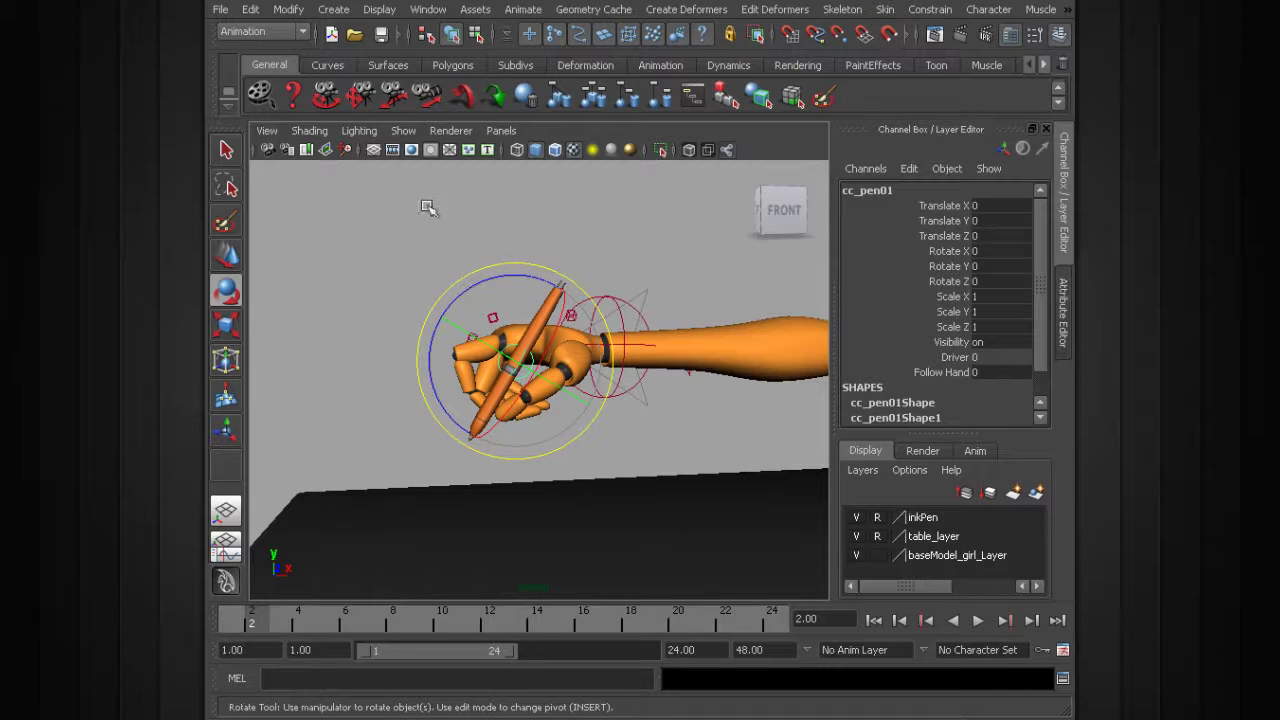
{"action": "left_click", "coordinate": [428, 9]}
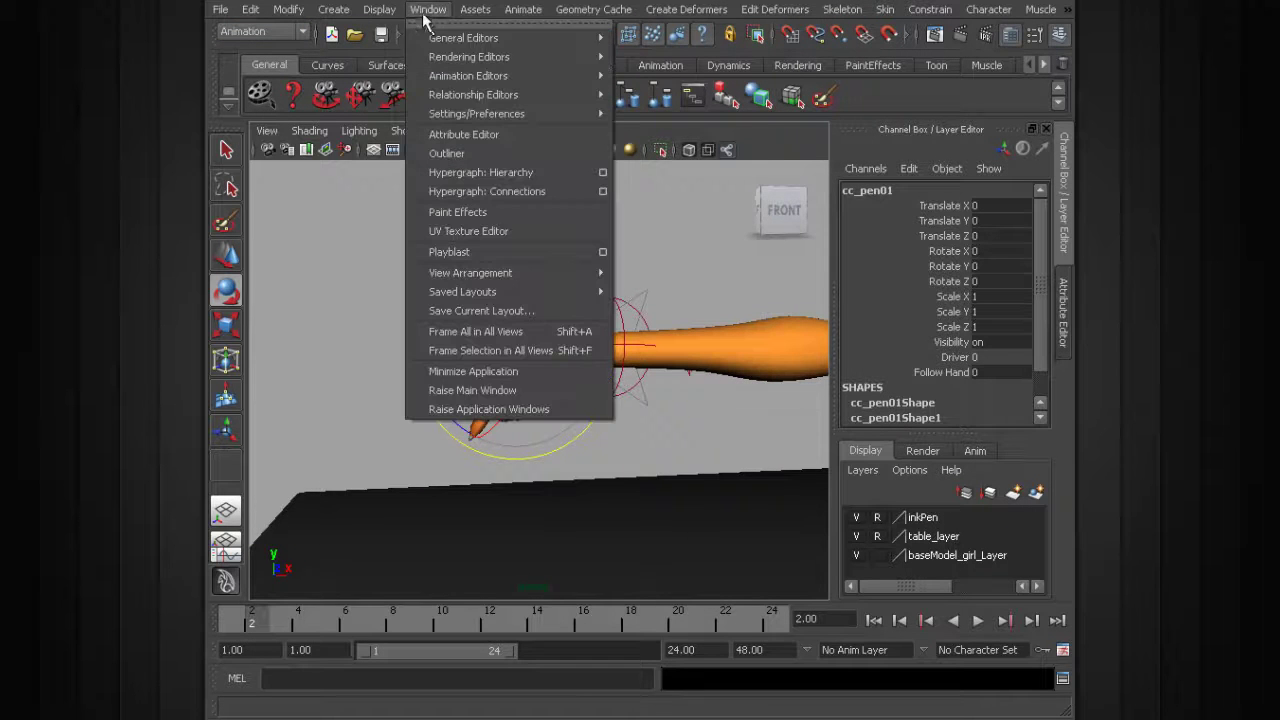
{"action": "mouse_move", "coordinate": [452, 47]}
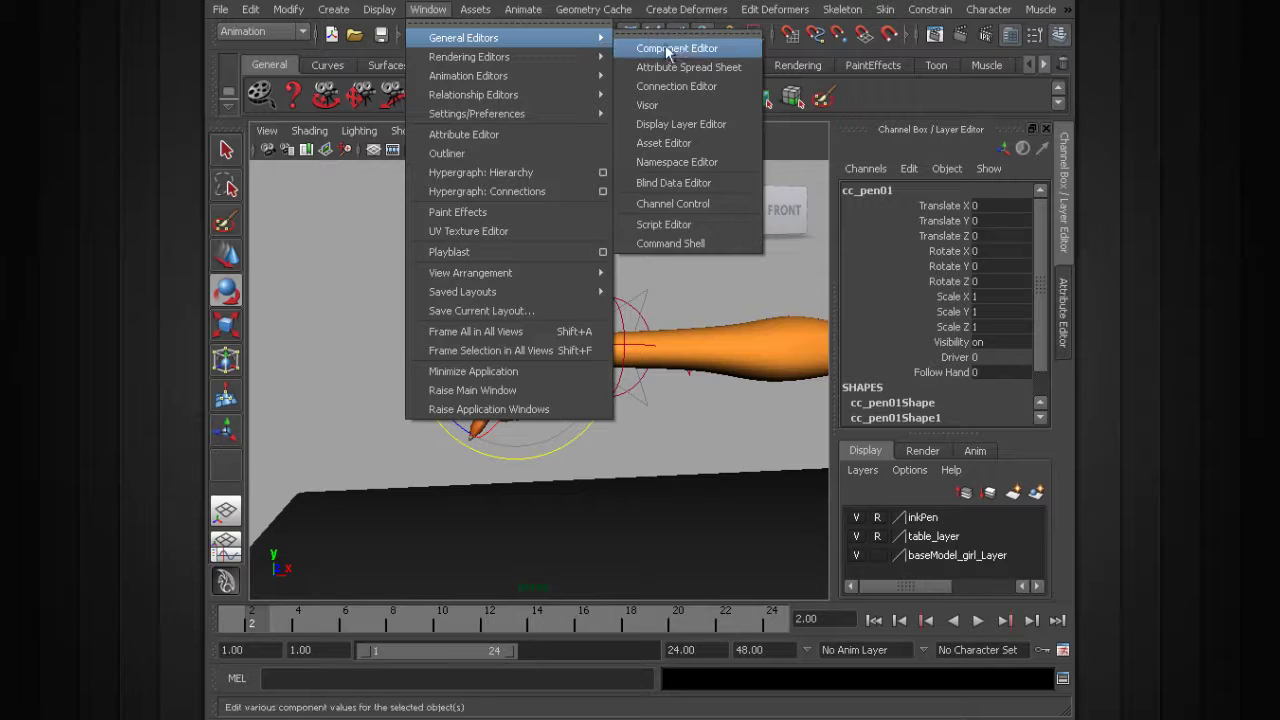
{"action": "left_click", "coordinate": [685, 88]}
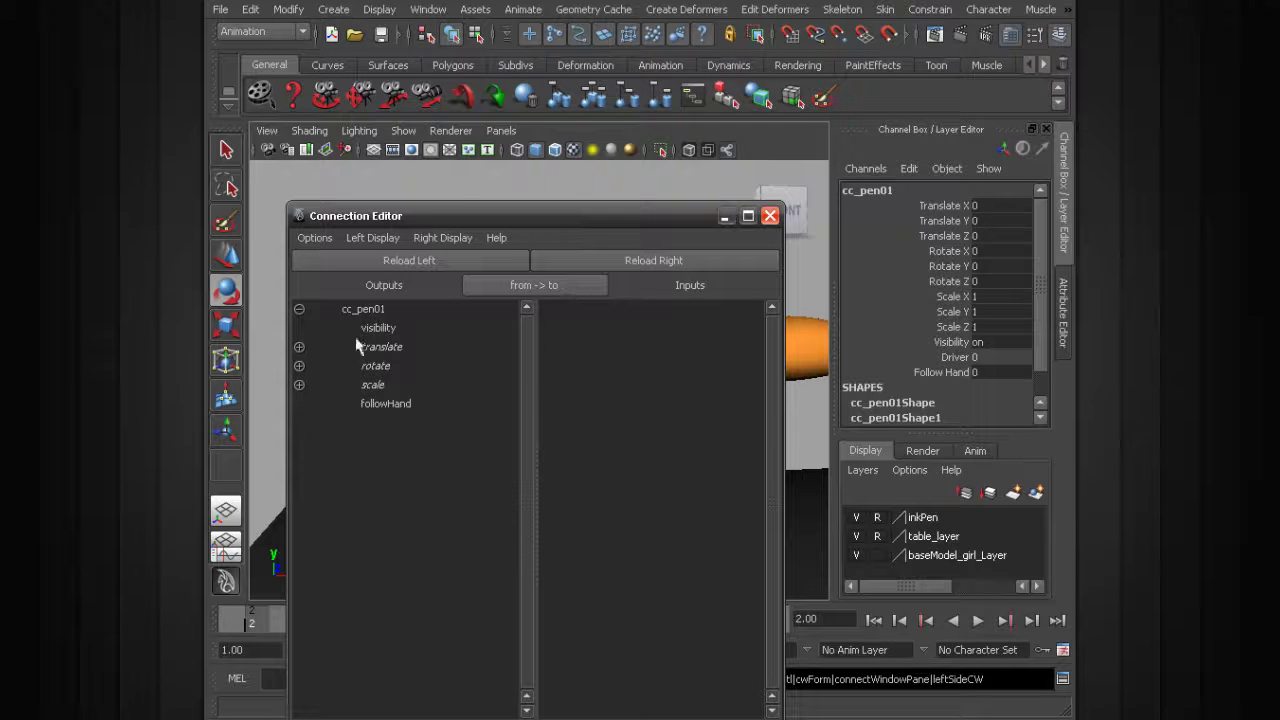
{"action": "left_click_drag", "start_coordinate": [464, 209], "coordinate": [447, 443]}
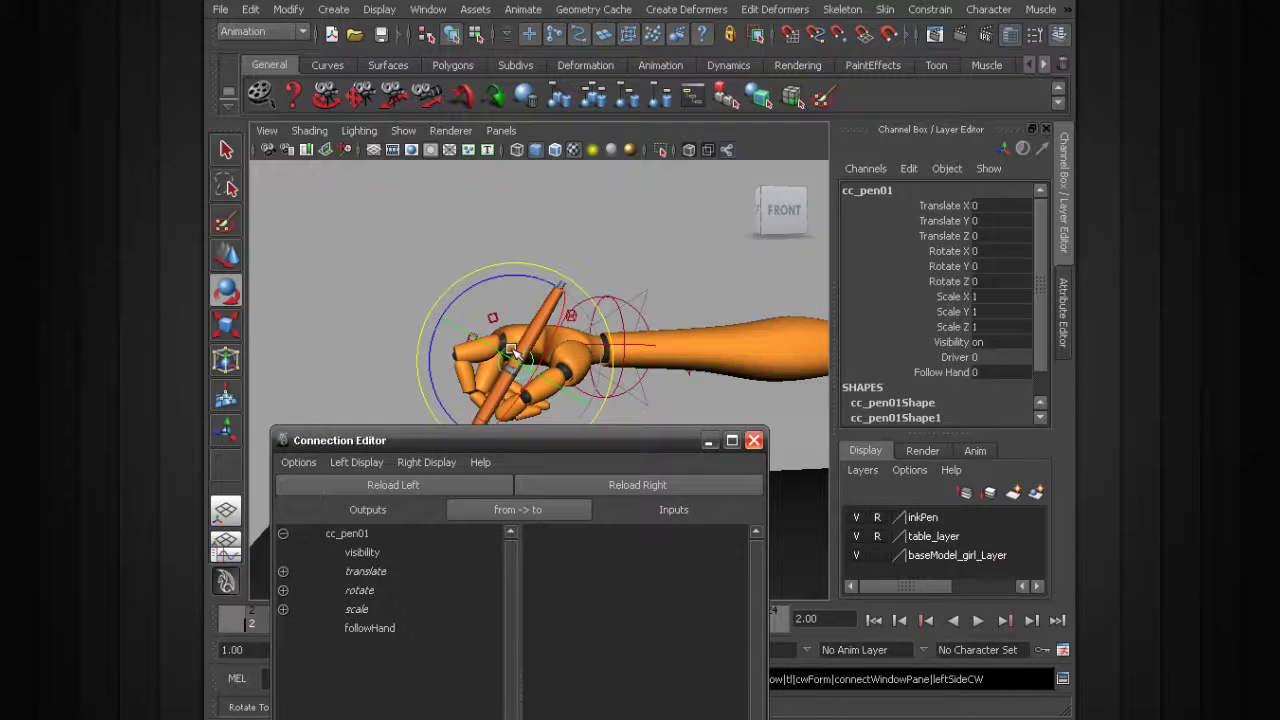
{"action": "left_click", "coordinate": [377, 485]}
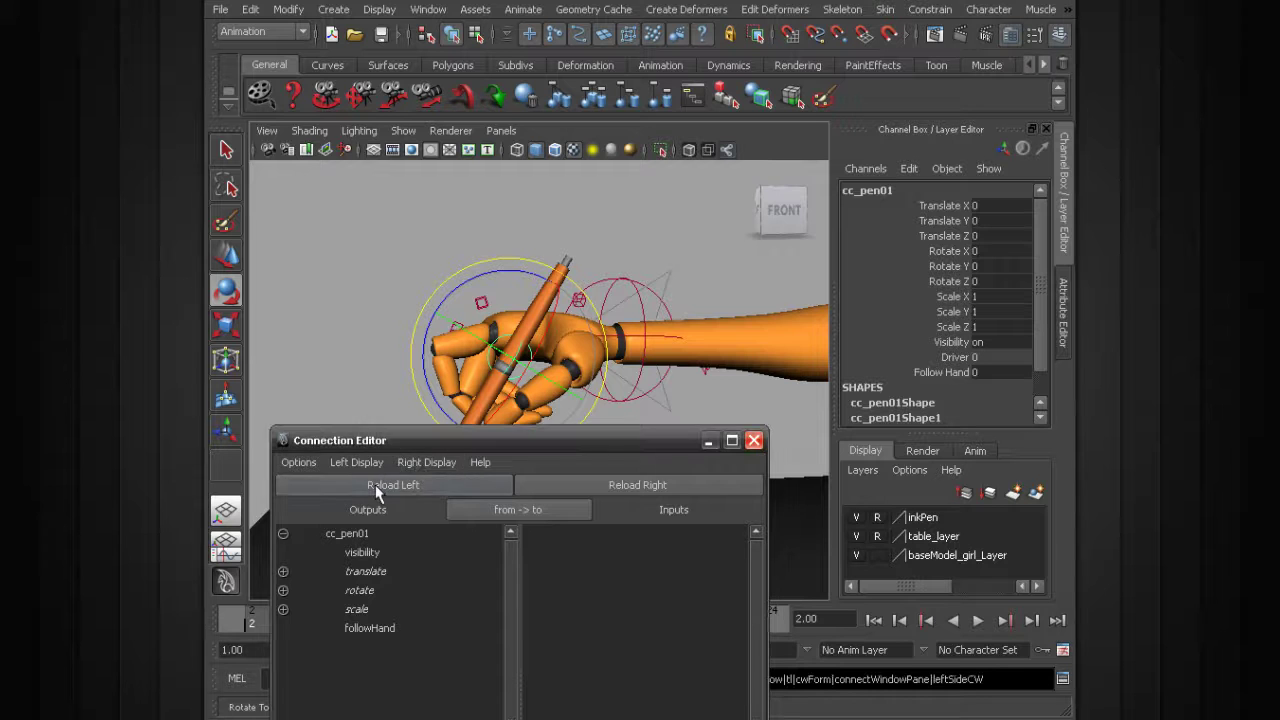
{"action": "left_click_drag", "start_coordinate": [418, 442], "coordinate": [438, 199]}
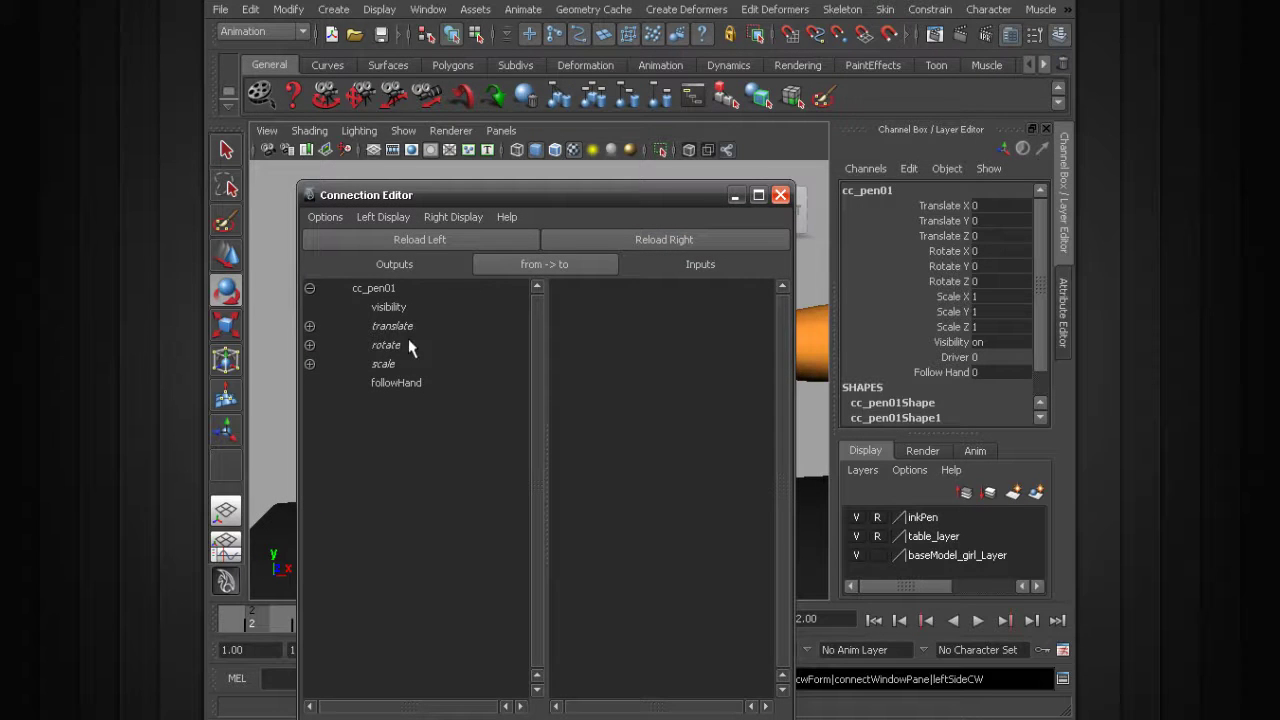
Step: Show non-keyable attributes for the outputs and inputs sides of the Connection Editor, and hide them again
{"action": "left_click", "coordinate": [386, 216]}
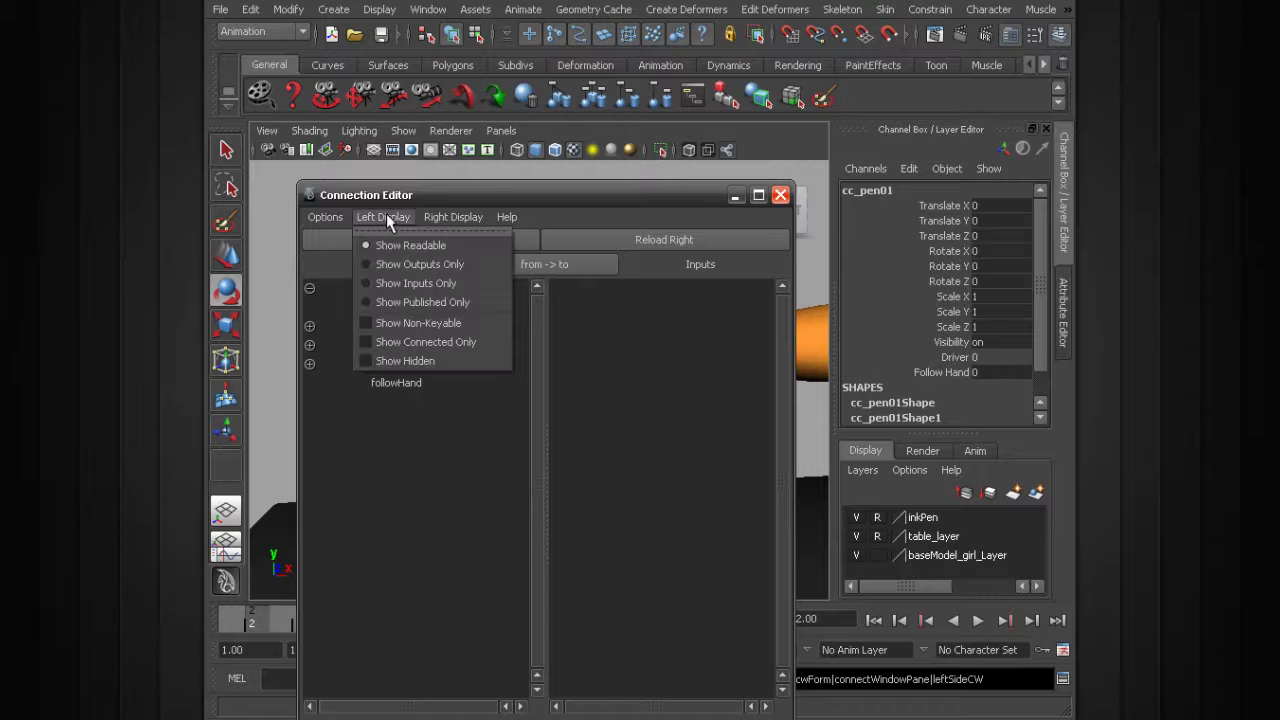
{"action": "left_click", "coordinate": [418, 330]}
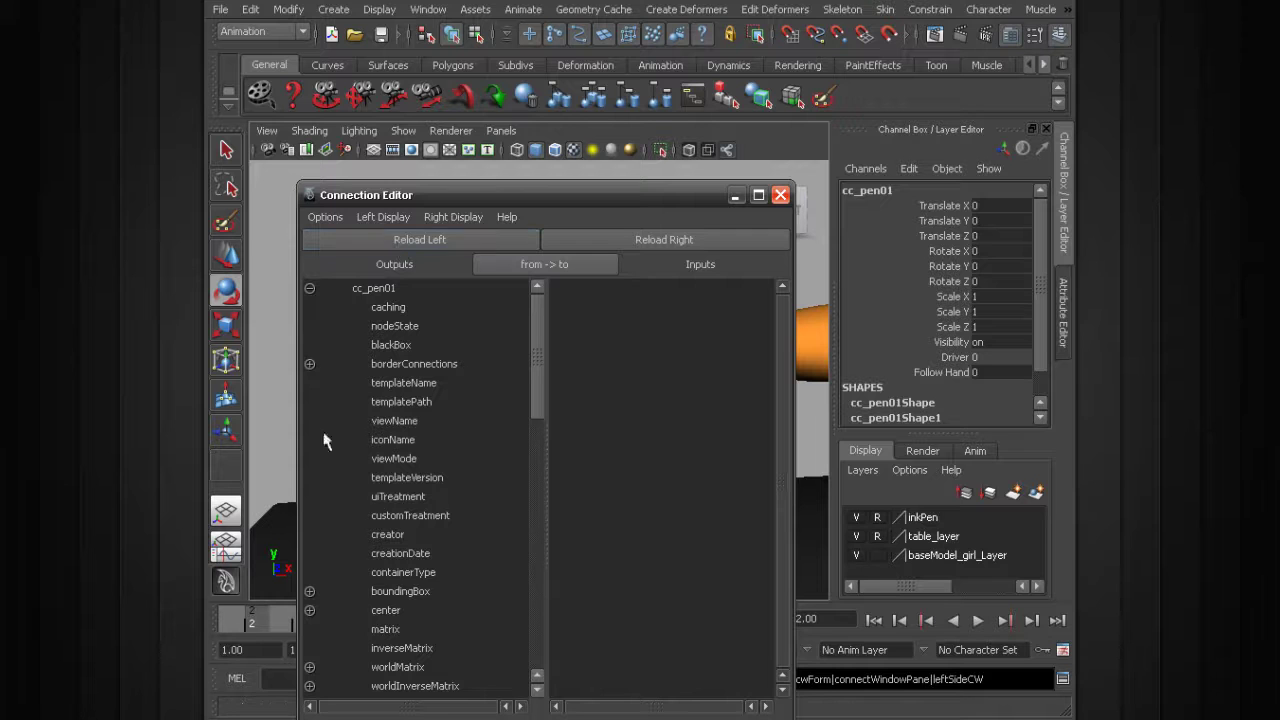
{"action": "left_click", "coordinate": [383, 216]}
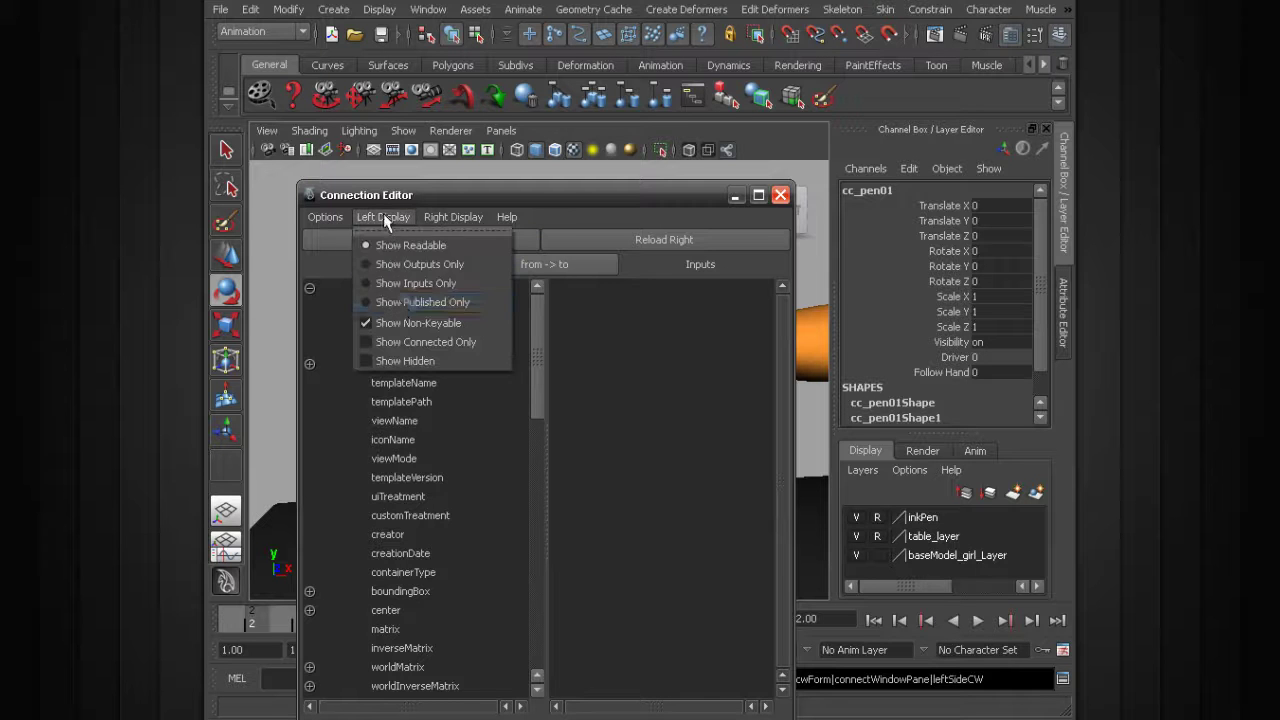
{"action": "left_click", "coordinate": [400, 330]}
{"action": "left_click", "coordinate": [443, 218]}
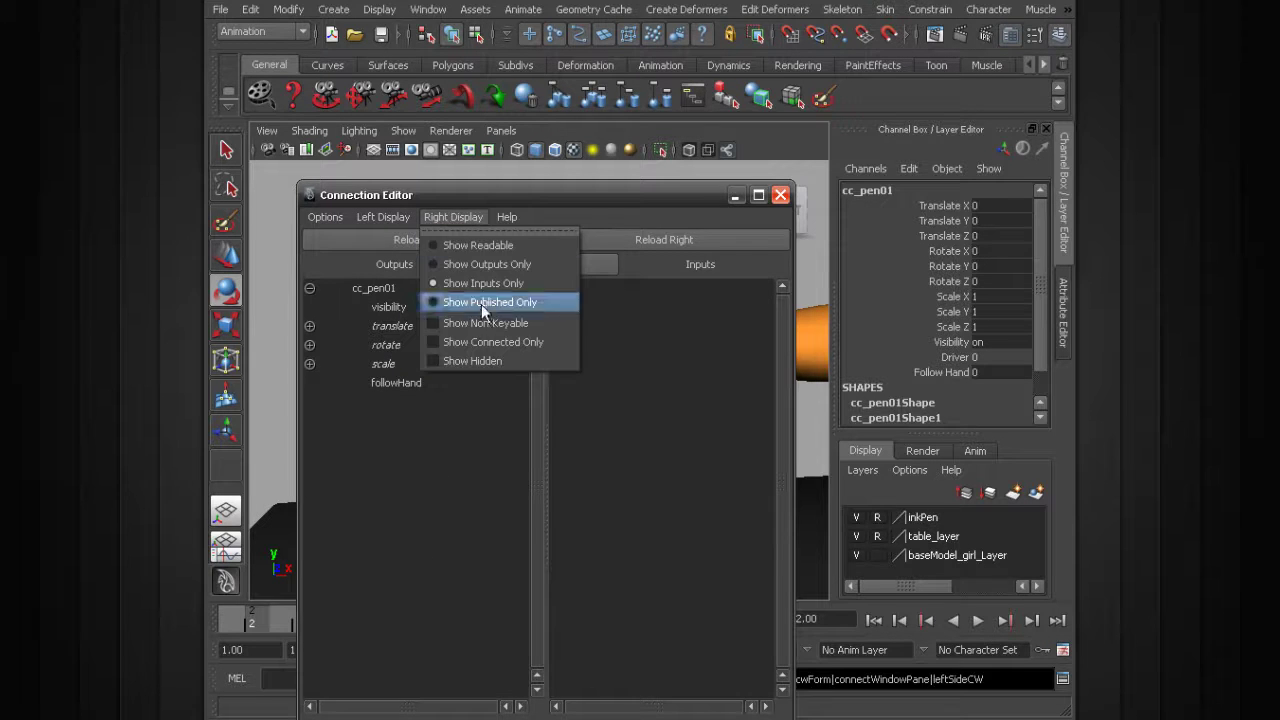
{"action": "left_click", "coordinate": [479, 322]}
{"action": "left_click", "coordinate": [454, 218]}
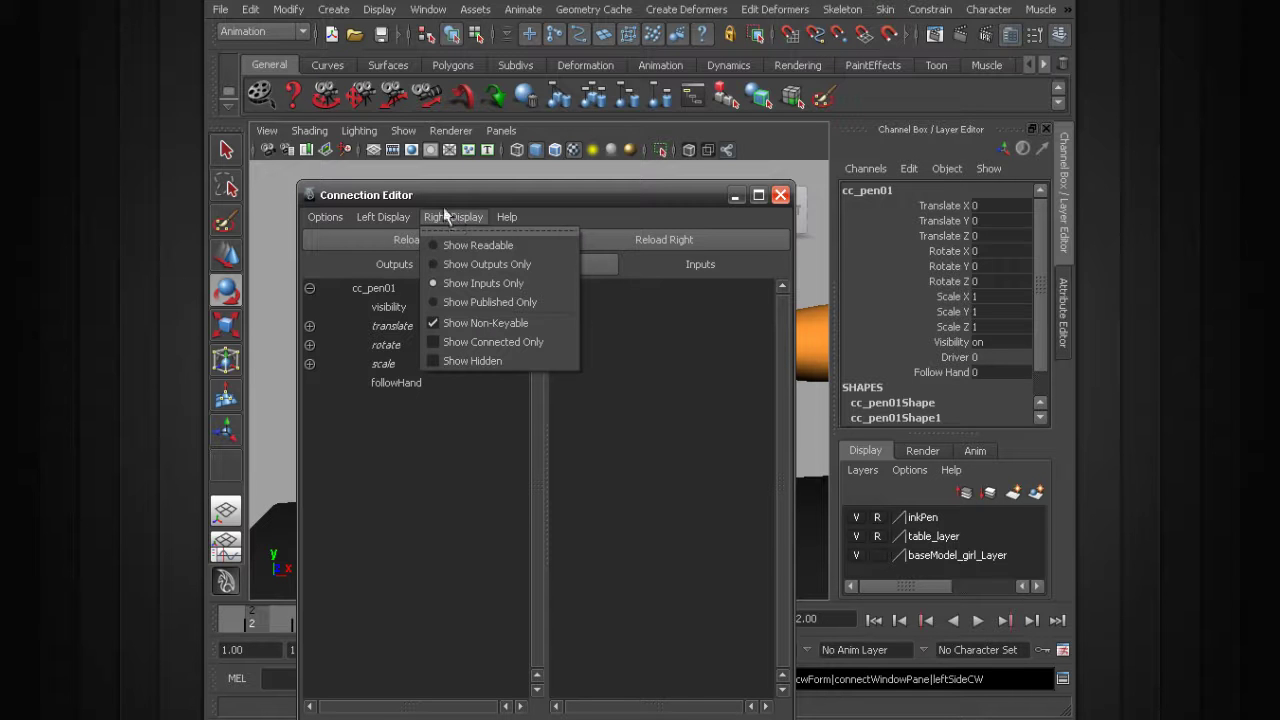
{"action": "left_click", "coordinate": [505, 323]}
Step: Select the pen control's parent group grpCns_cc_pen01 and set a key on it at frame 2
{"action": "left_click_drag", "start_coordinate": [520, 194], "coordinate": [430, 467]}
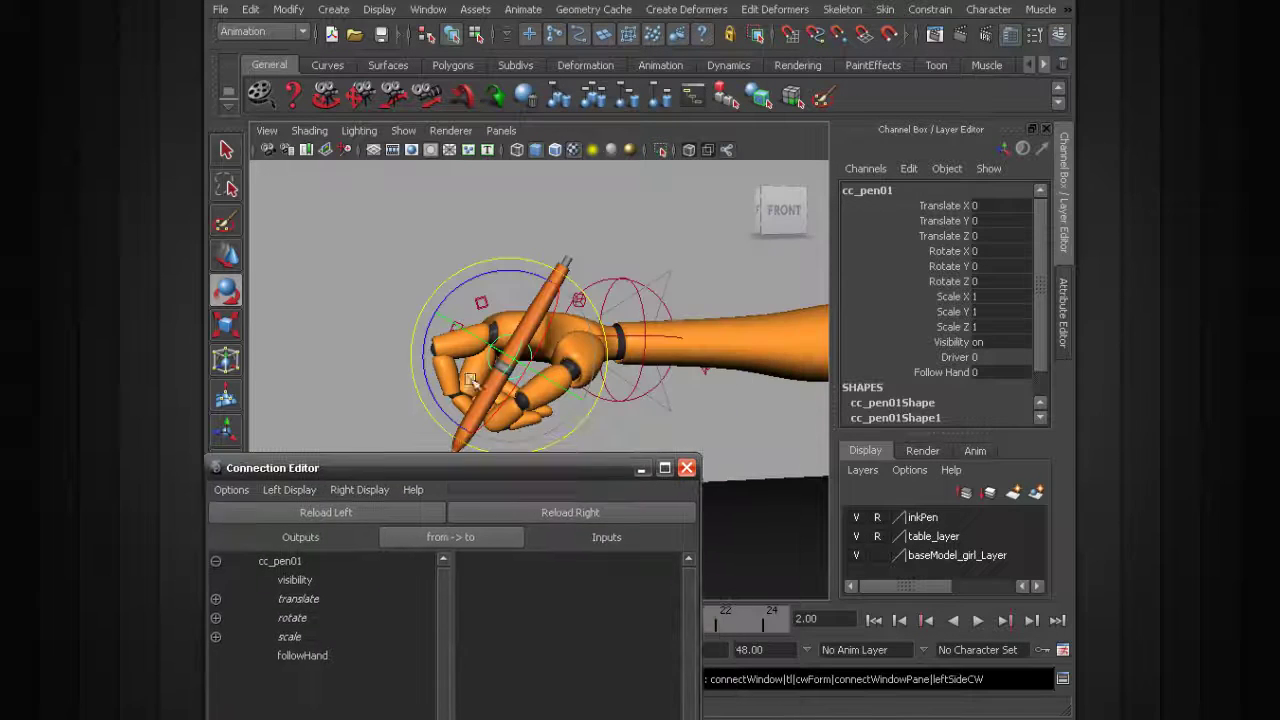
{"action": "middle_click_drag", "start_coordinate": [511, 301], "coordinate": [522, 286], "text": "alt"}
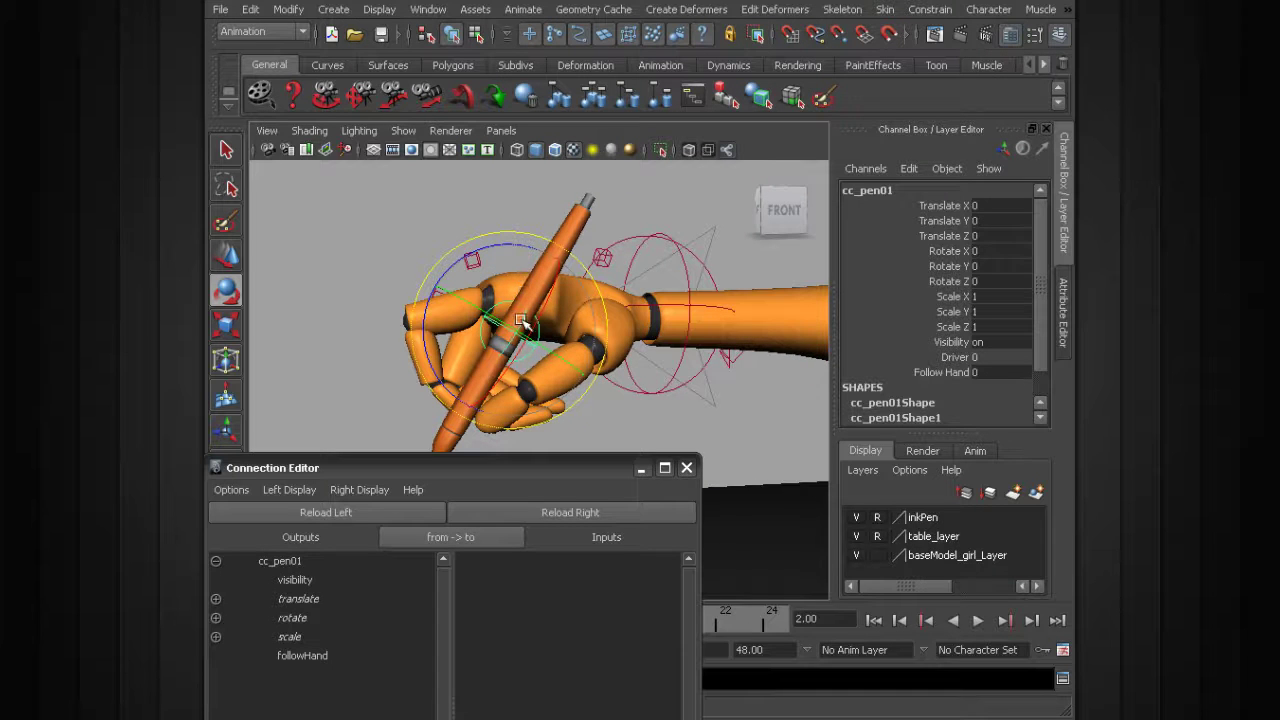
{"action": "key", "text": "Up"}
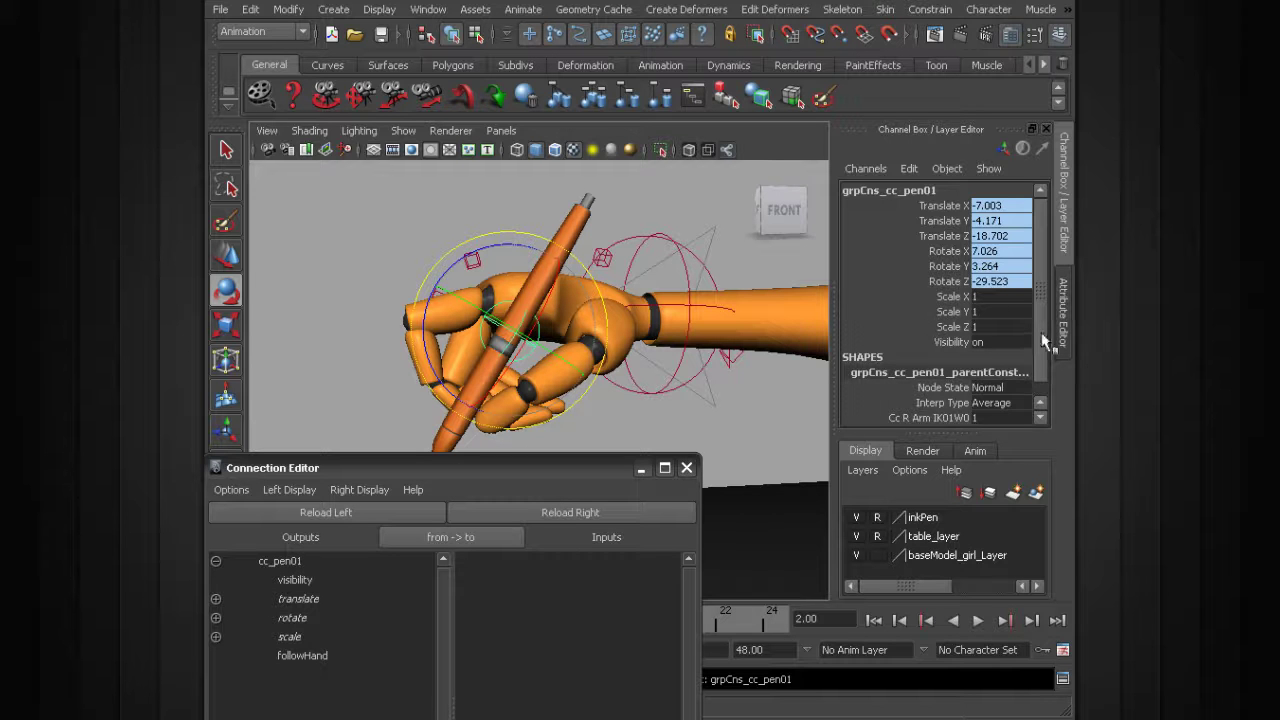
{"action": "middle_click_drag", "start_coordinate": [563, 327], "coordinate": [524, 271], "text": "alt"}
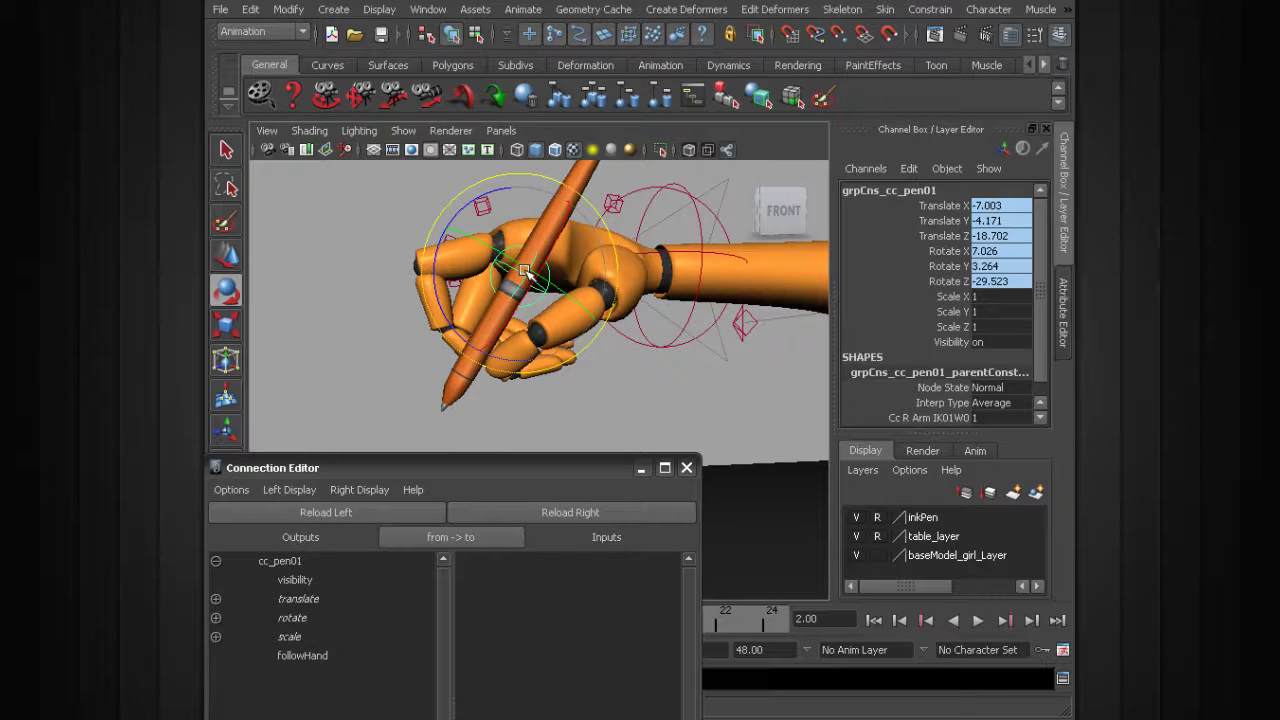
{"action": "key", "text": "s"}
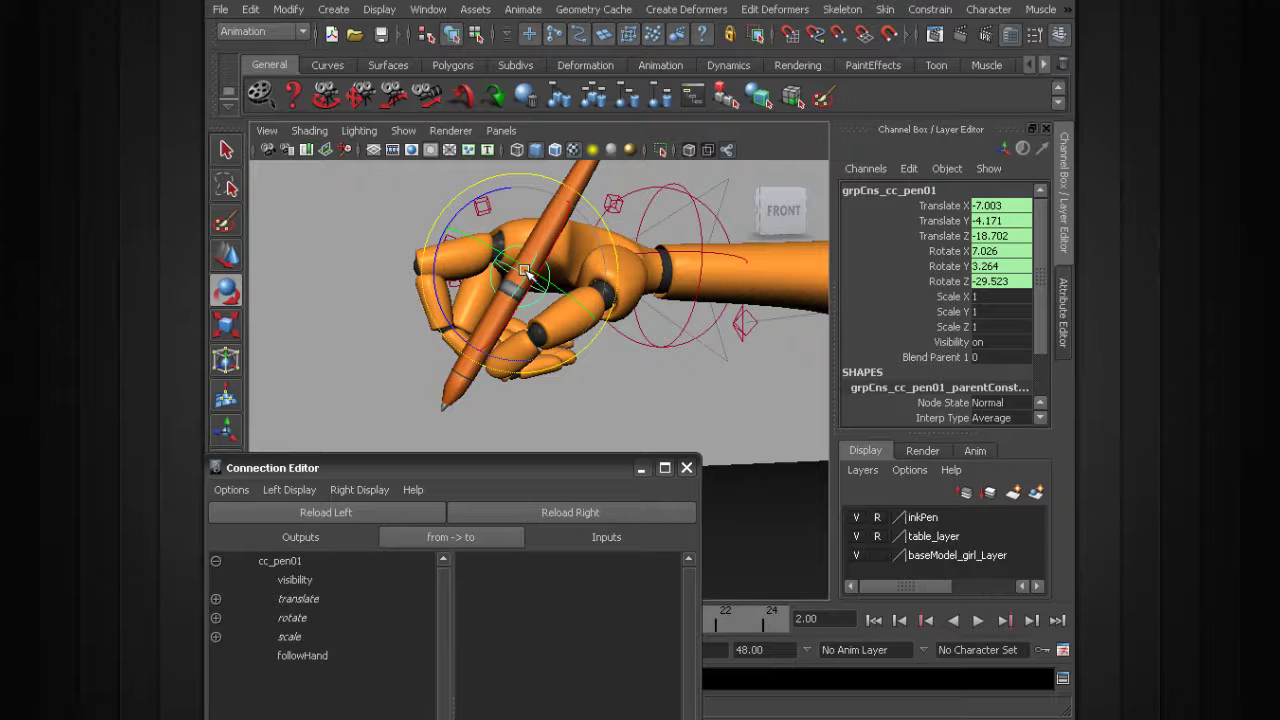
Step: Load grpCns_cc_pen01 as the inputs in the Connection Editor and connect cc_pen01's followHand to its blendParent1
{"action": "left_click", "coordinate": [548, 511]}
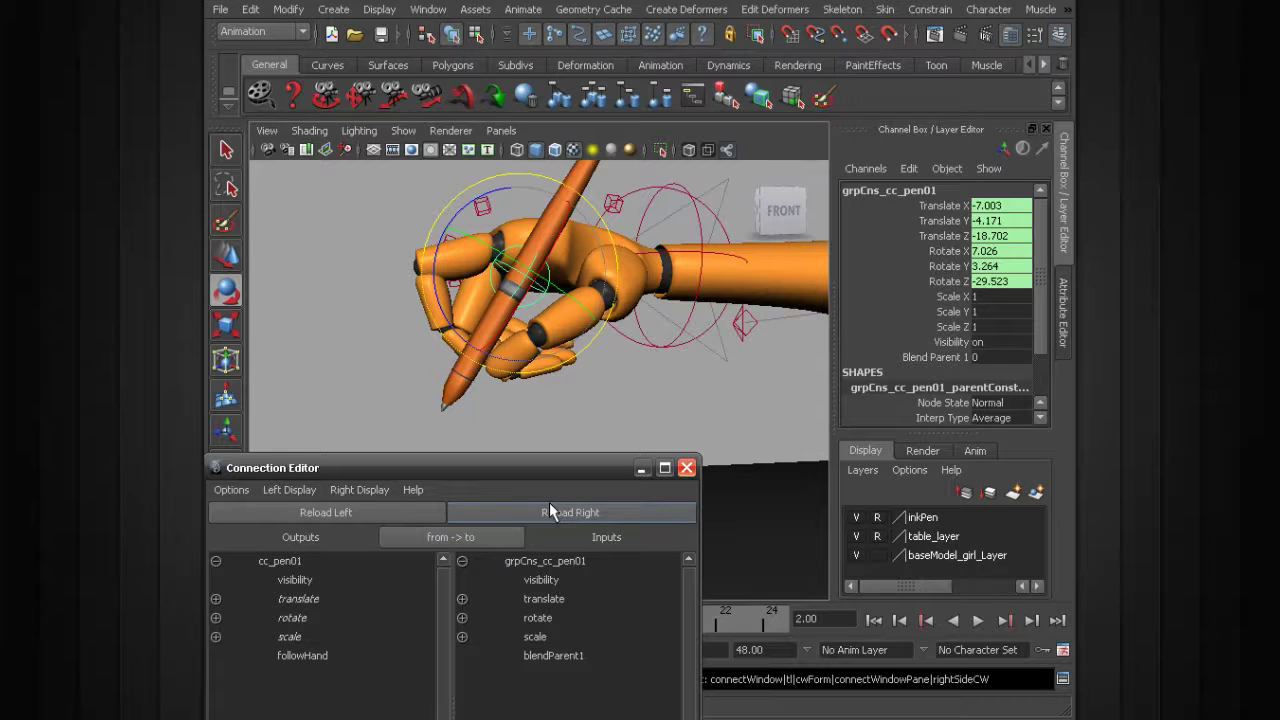
{"action": "left_click", "coordinate": [590, 513]}
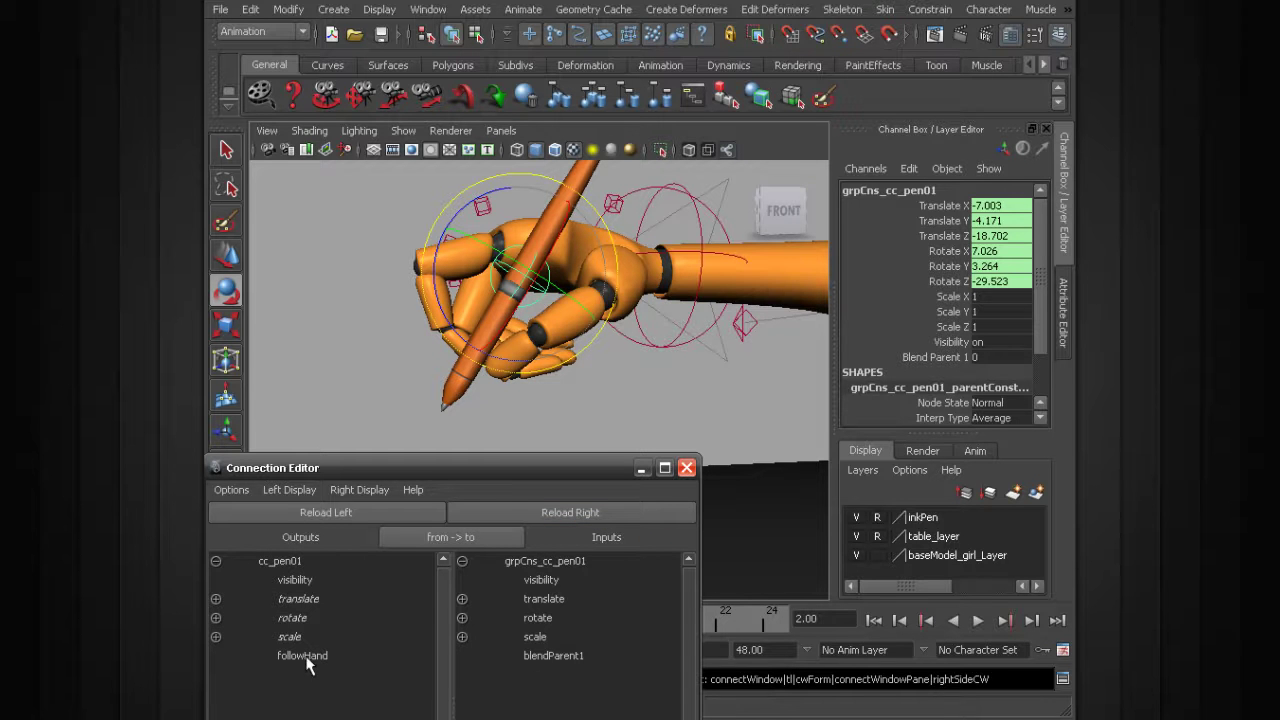
{"action": "left_click_drag", "start_coordinate": [470, 470], "coordinate": [594, 242]}
{"action": "left_click", "coordinate": [443, 427]}
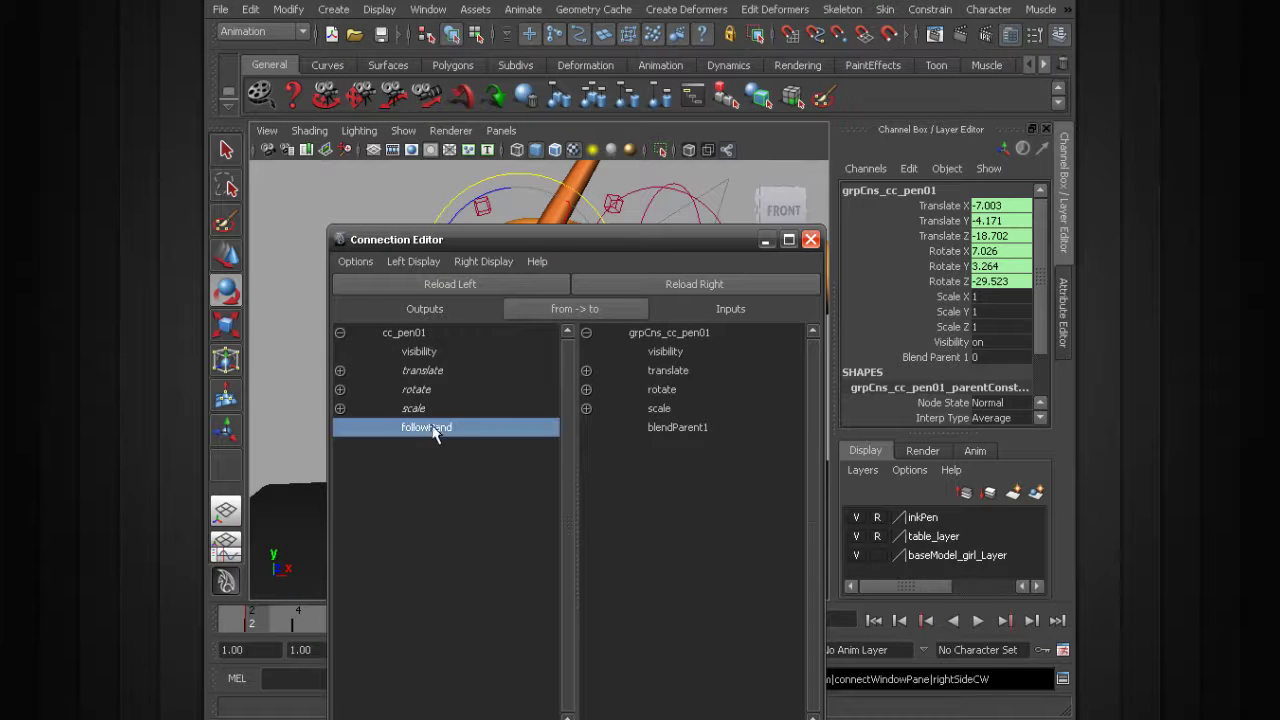
{"action": "left_click", "coordinate": [680, 428]}
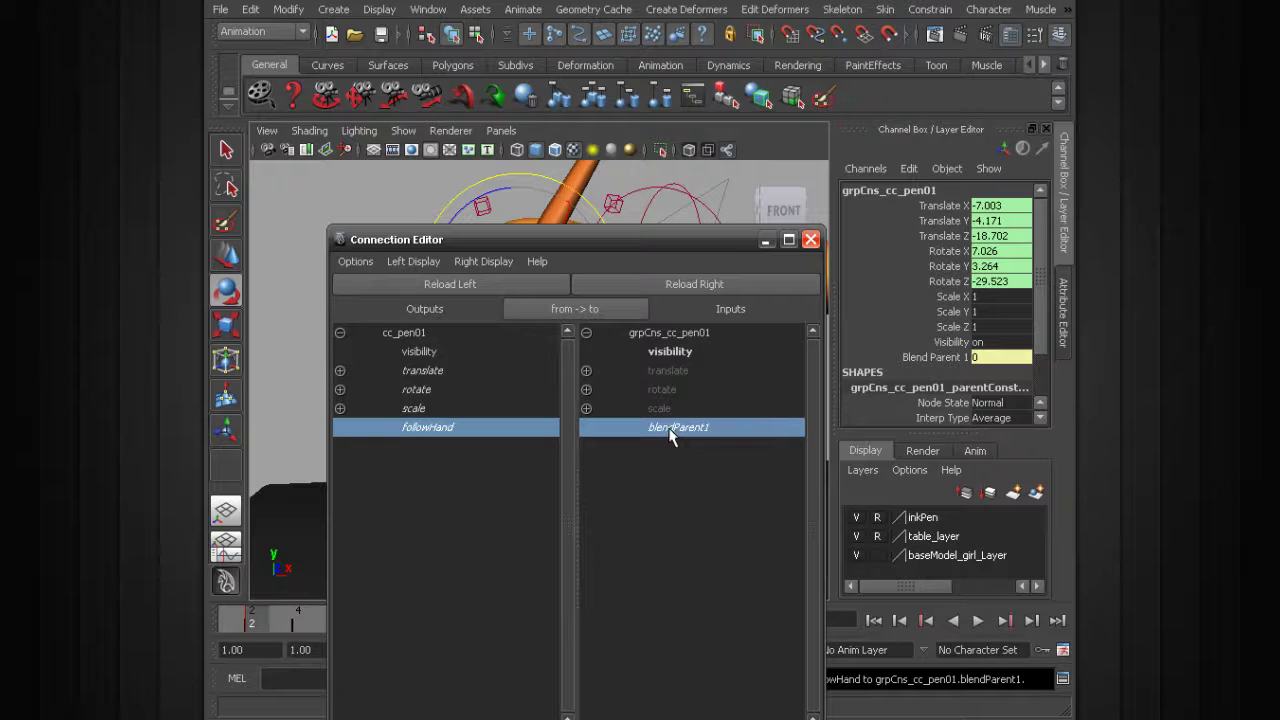
{"action": "left_click_drag", "start_coordinate": [635, 255], "coordinate": [574, 432]}
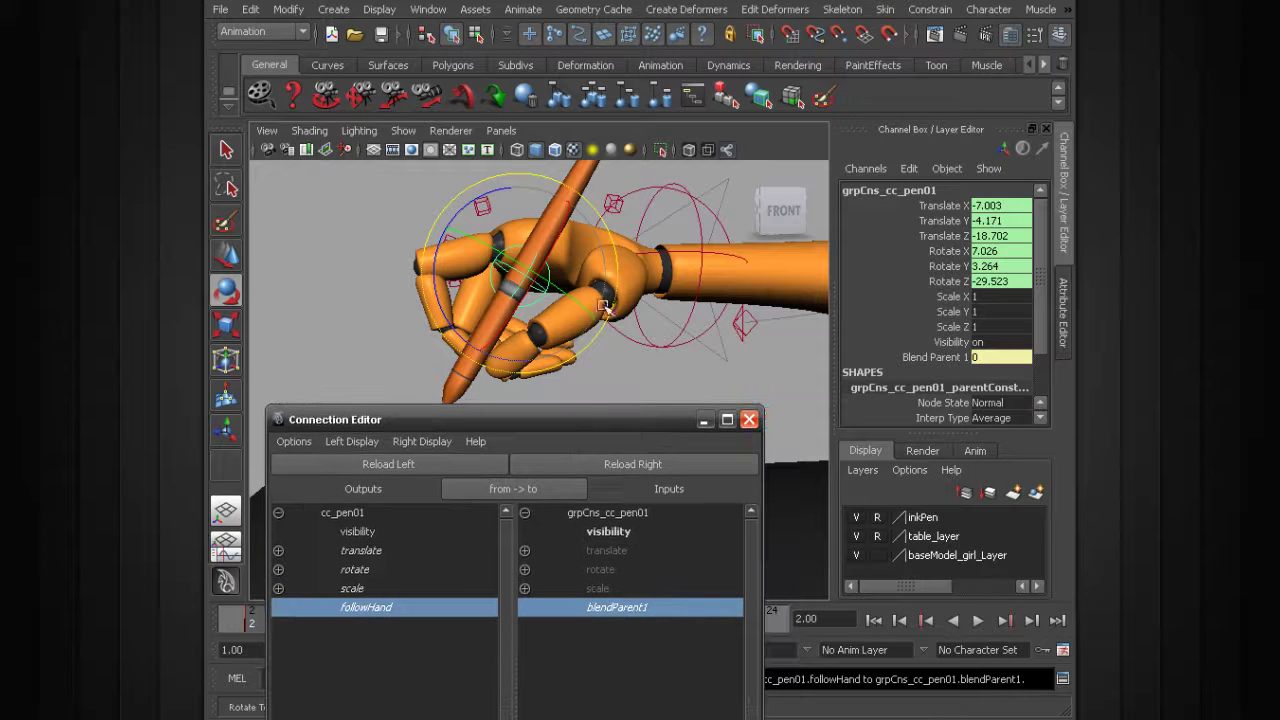
Step: Inspect the connectable inputs of grpCns_cc_pen01_parentConstraint1 in the Connection Editor, and close the Connection Editor and the Outliner
{"action": "left_click_drag", "start_coordinate": [1039, 308], "coordinate": [1039, 356]}
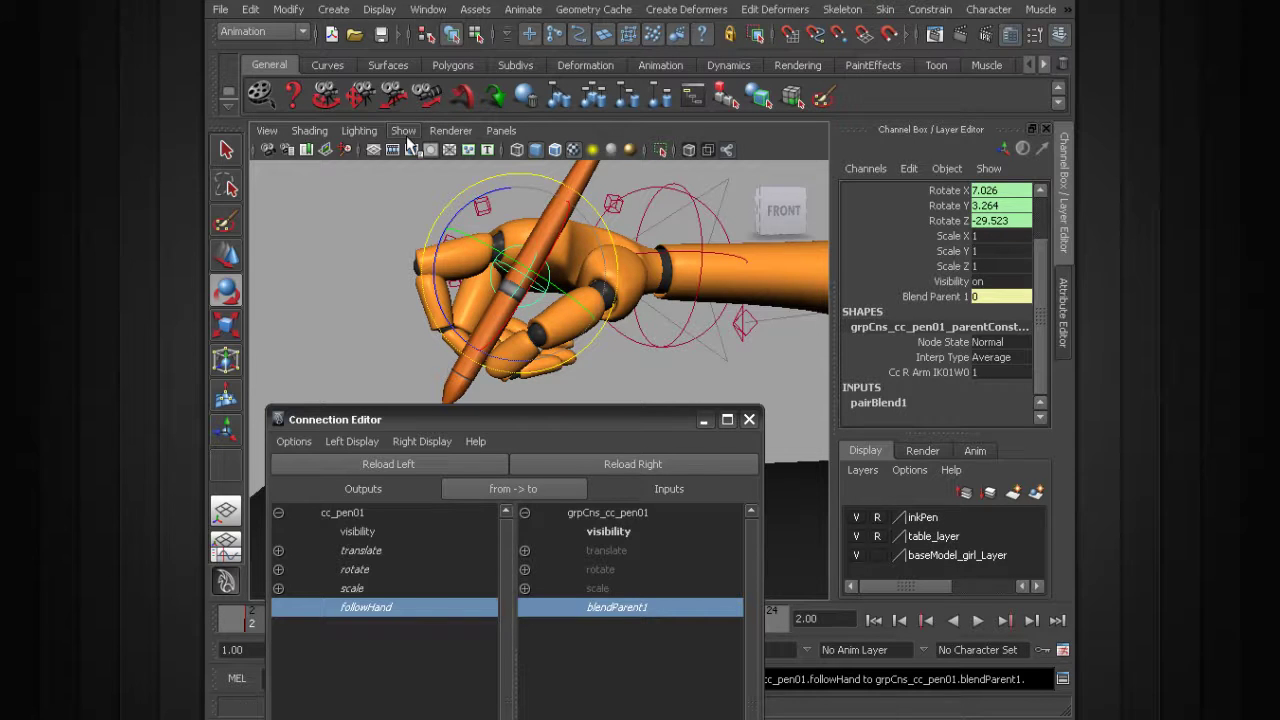
{"action": "left_click", "coordinate": [430, 10]}
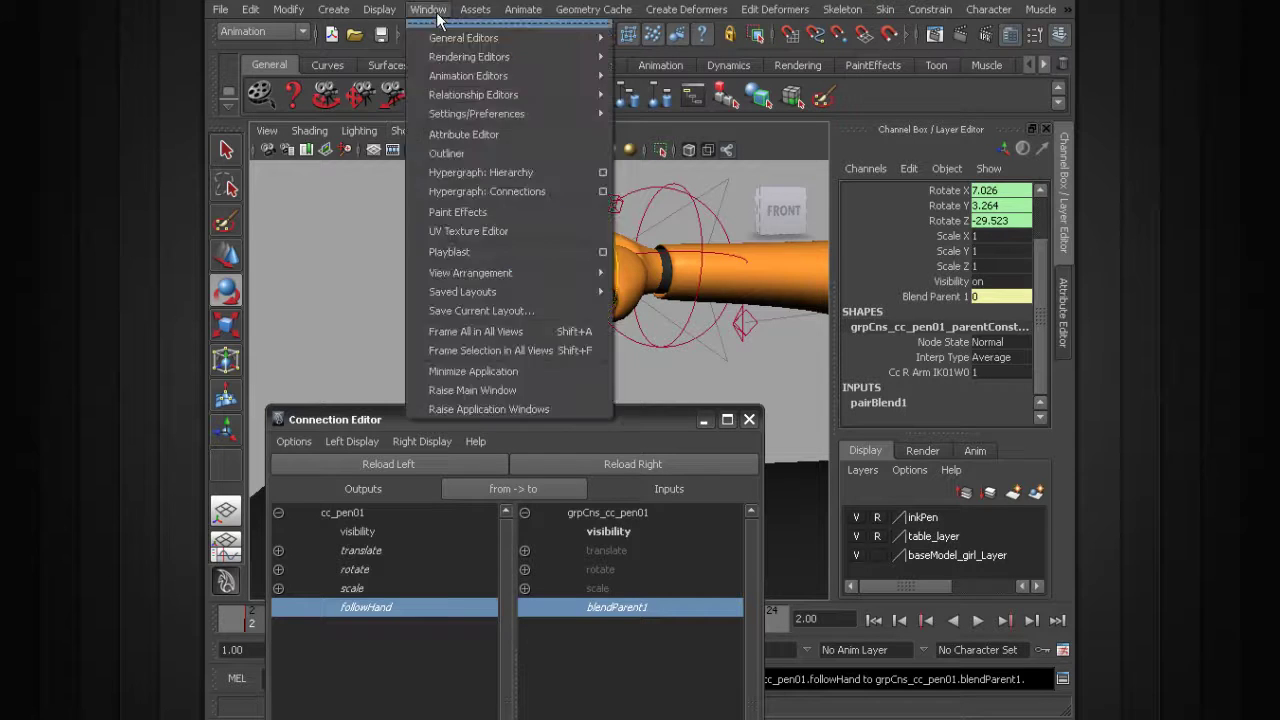
{"action": "left_click", "coordinate": [480, 154]}
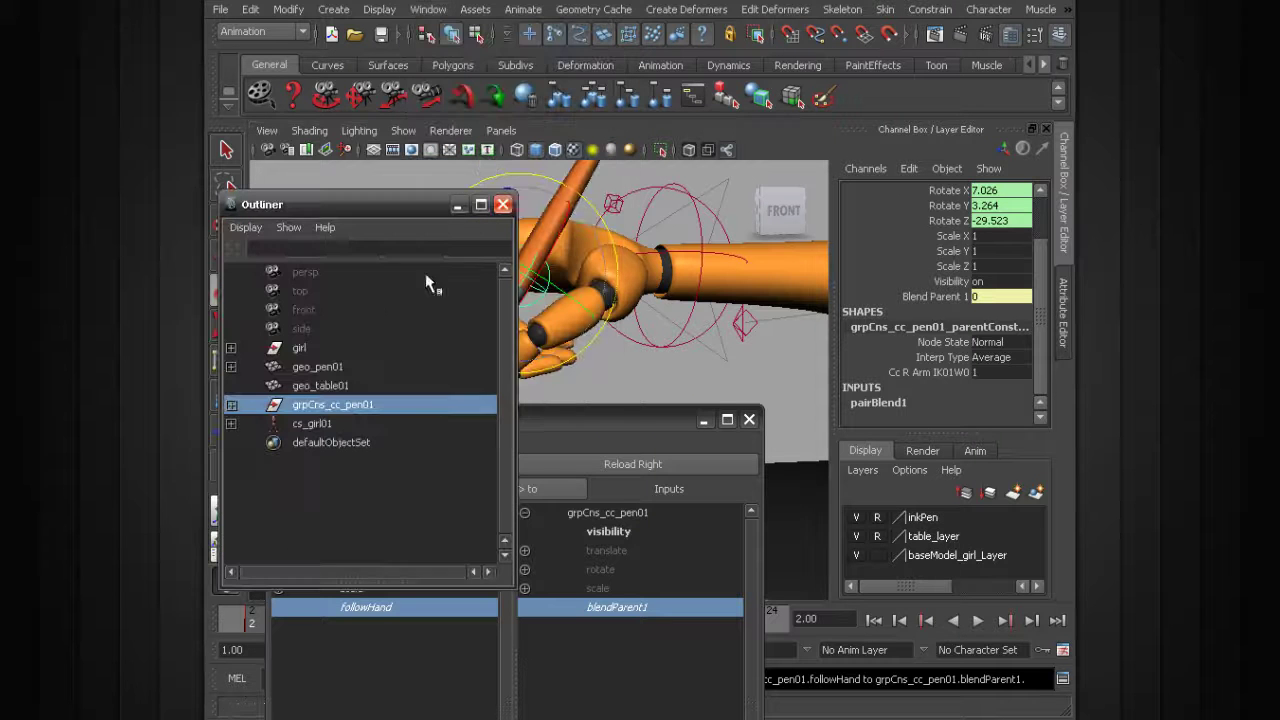
{"action": "left_click", "coordinate": [231, 404]}
{"action": "left_click", "coordinate": [366, 445]}
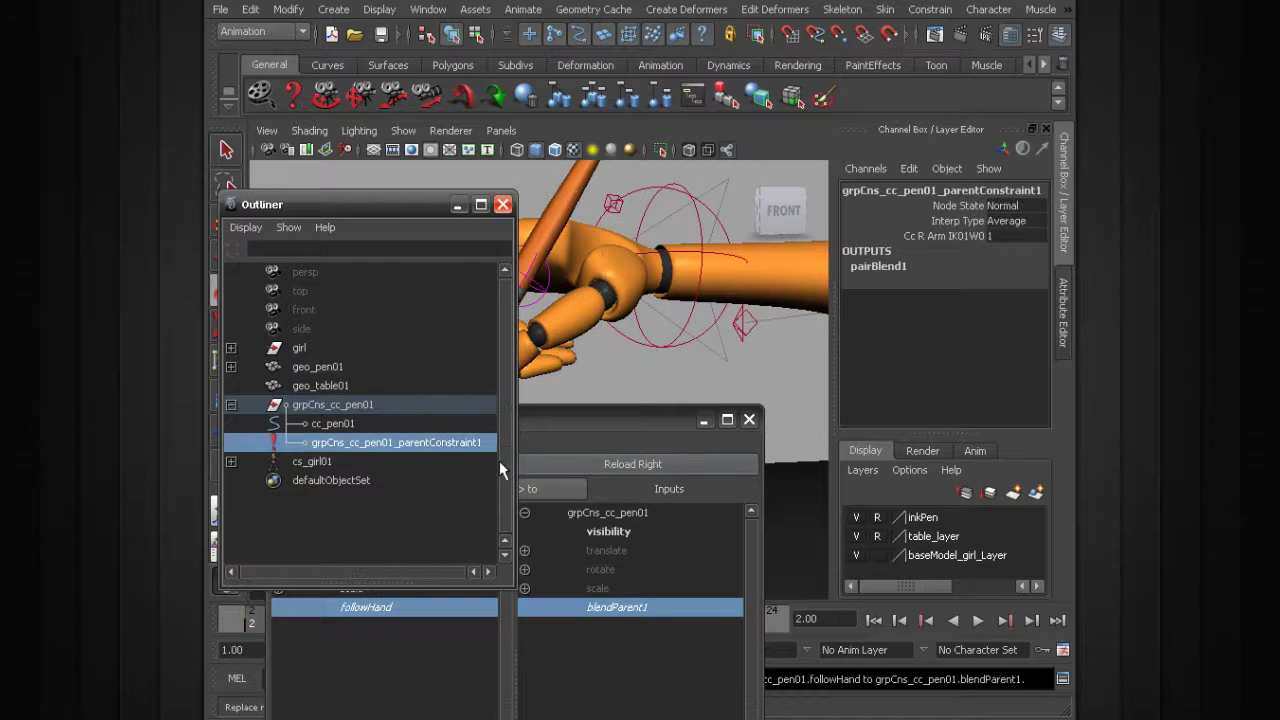
{"action": "left_click", "coordinate": [656, 467]}
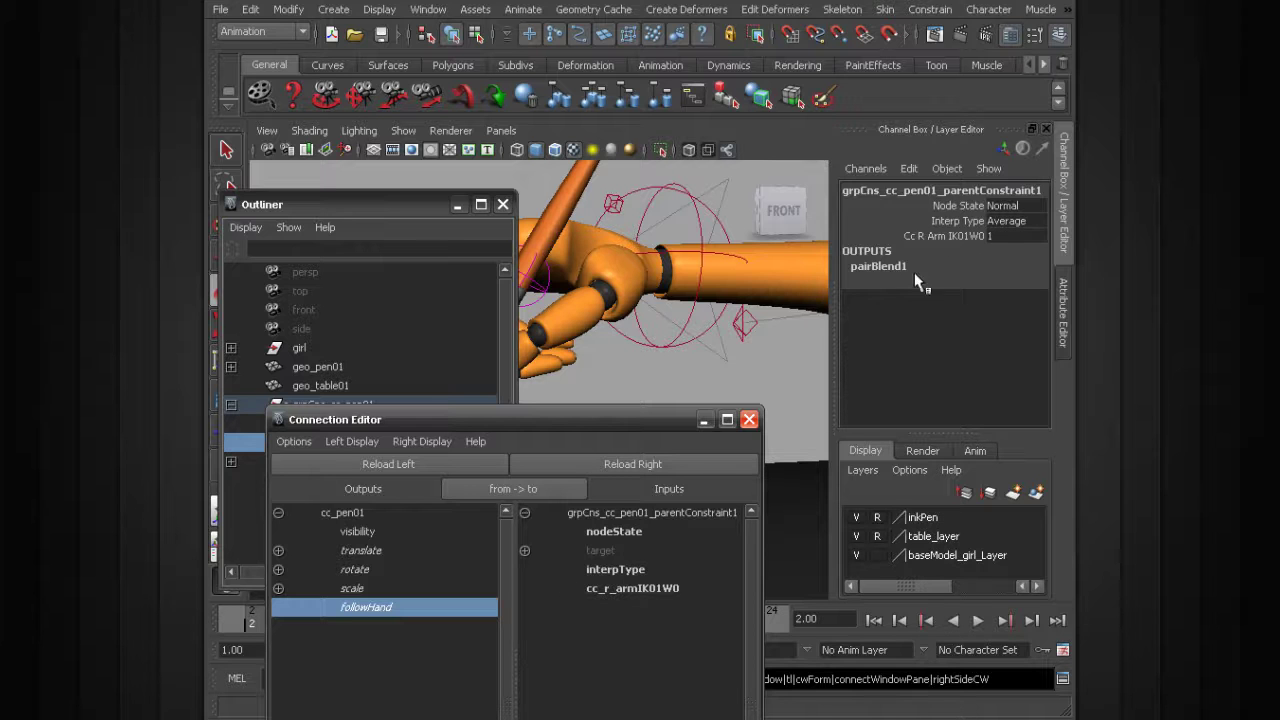
{"action": "left_click", "coordinate": [749, 419]}
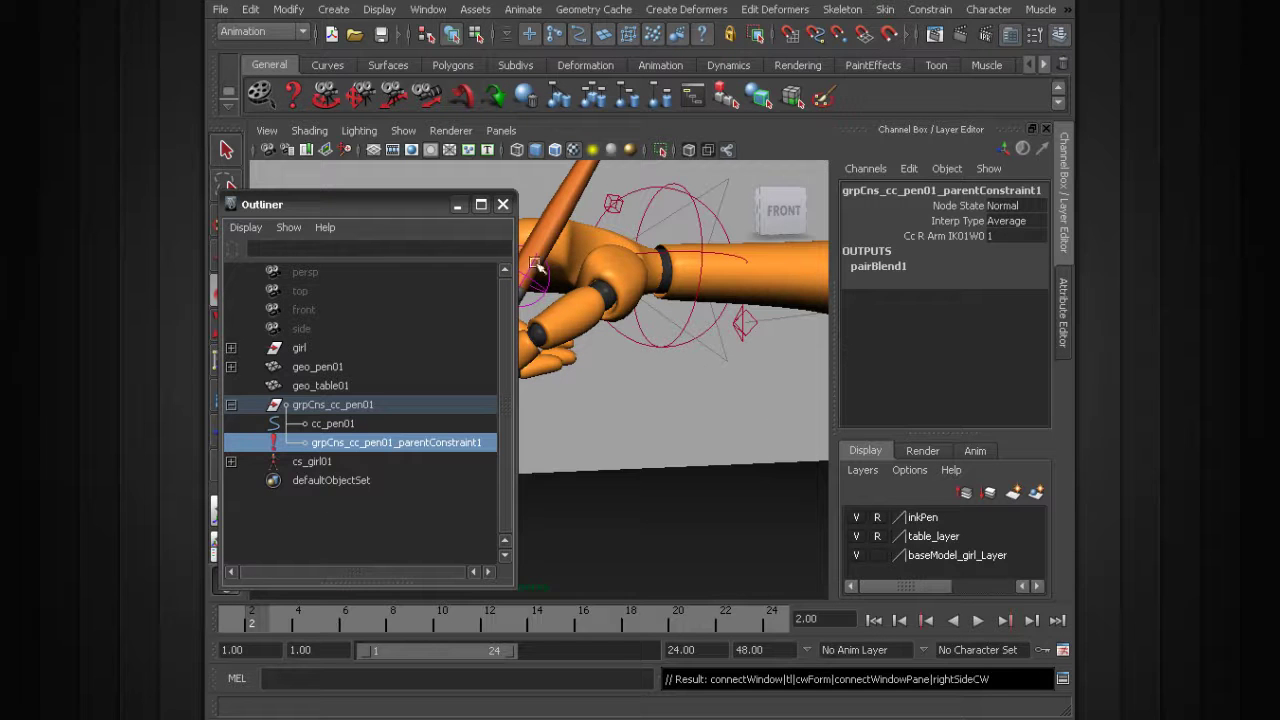
{"action": "left_click", "coordinate": [503, 204]}
Step: Rotate the right arm IK control cc_r_armIK01 to about -10, -9 and -56 degrees in X, Y and Z, and deselect it
{"action": "right_click_drag", "start_coordinate": [673, 305], "coordinate": [626, 272], "text": "alt"}
{"action": "left_click", "coordinate": [651, 223]}
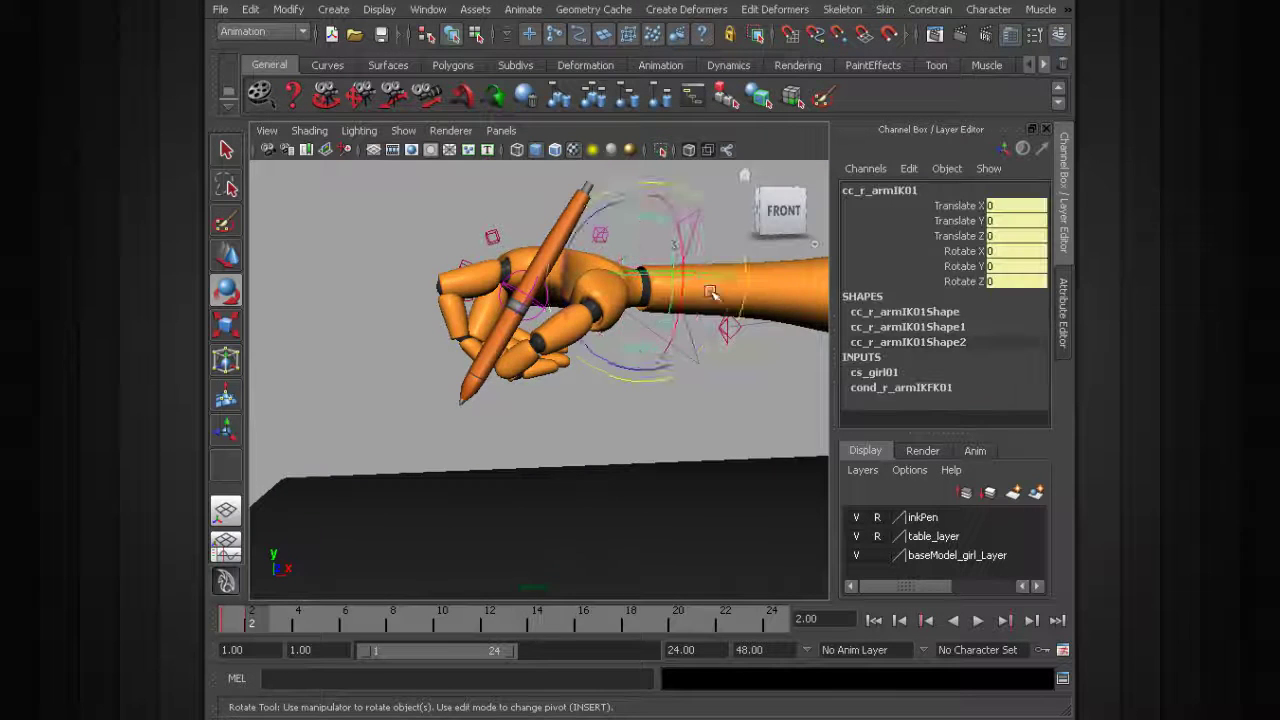
{"action": "right_click_drag", "start_coordinate": [711, 294], "coordinate": [628, 294], "text": "alt"}
{"action": "middle_click_drag", "start_coordinate": [628, 294], "coordinate": [608, 343], "text": "alt"}
{"action": "left_click_drag", "start_coordinate": [608, 343], "coordinate": [523, 377], "text": "alt"}
{"action": "left_click", "coordinate": [398, 305]}
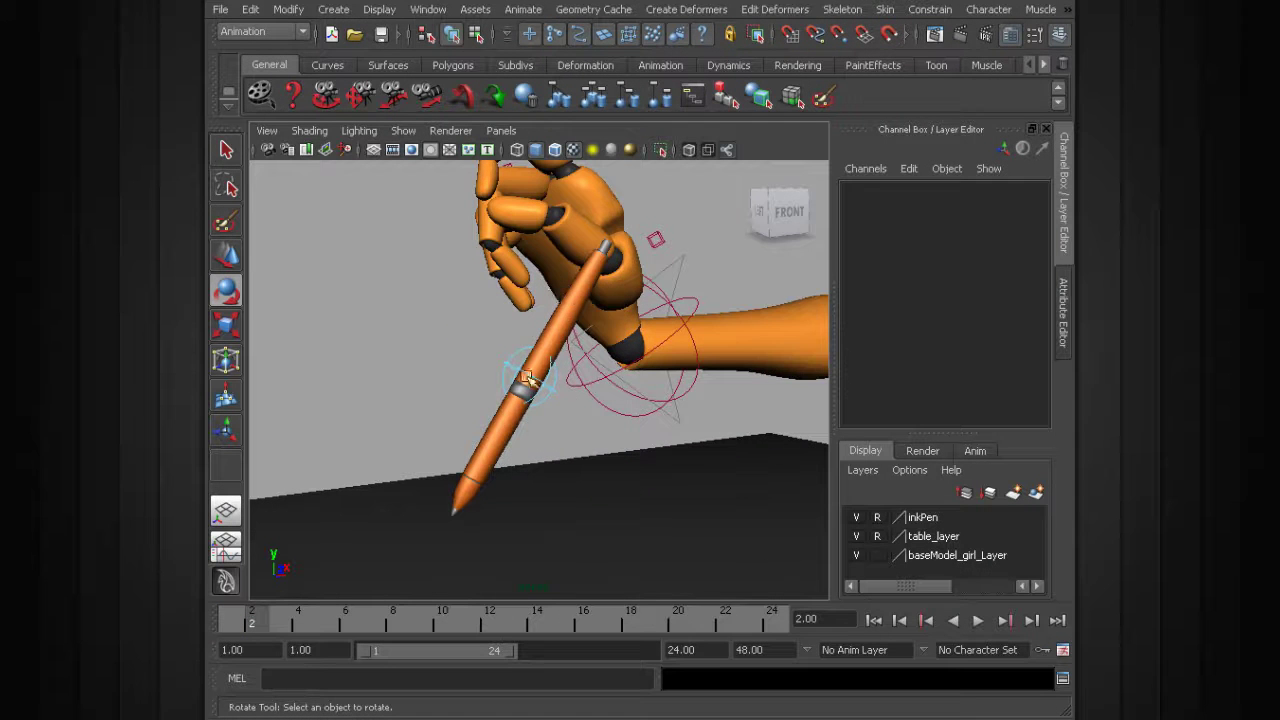
Step: Test the Follow Hand attribute on cc_pen01 by sliding it between 0 and 1, ending at 0
{"action": "left_click", "coordinate": [545, 385]}
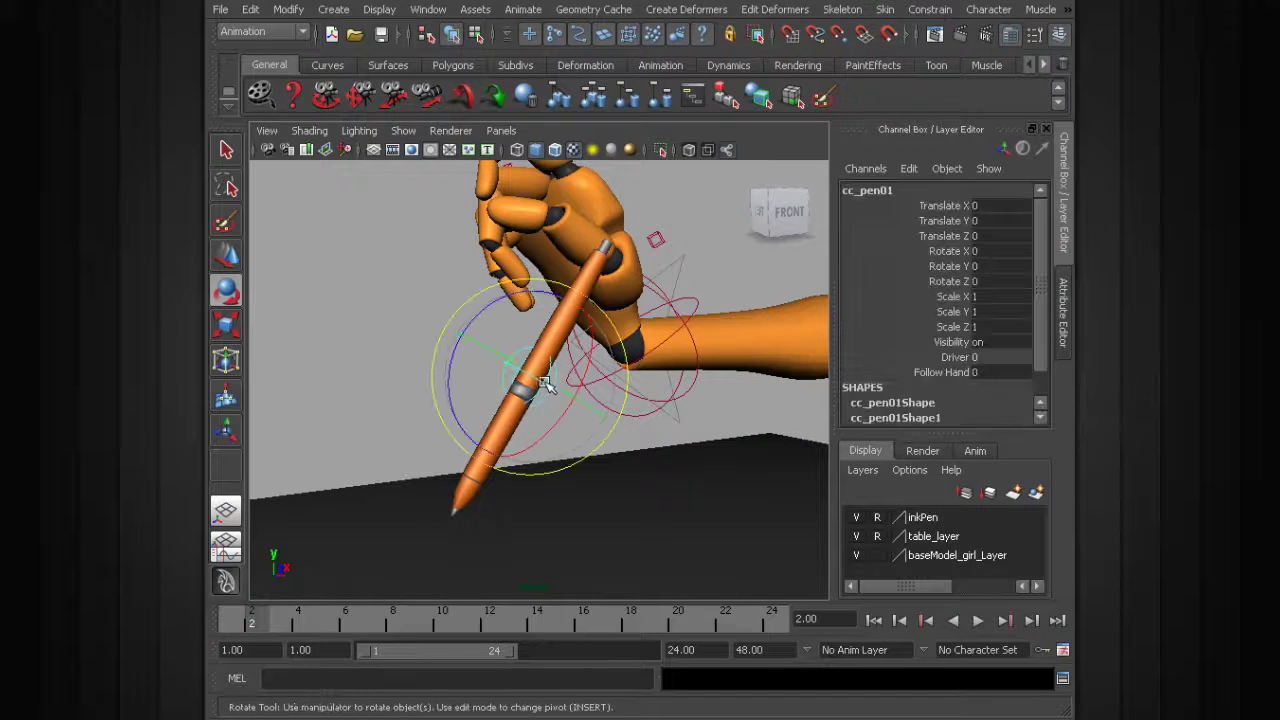
{"action": "left_click", "coordinate": [950, 372]}
{"action": "middle_click_drag", "start_coordinate": [457, 360], "coordinate": [470, 362]}
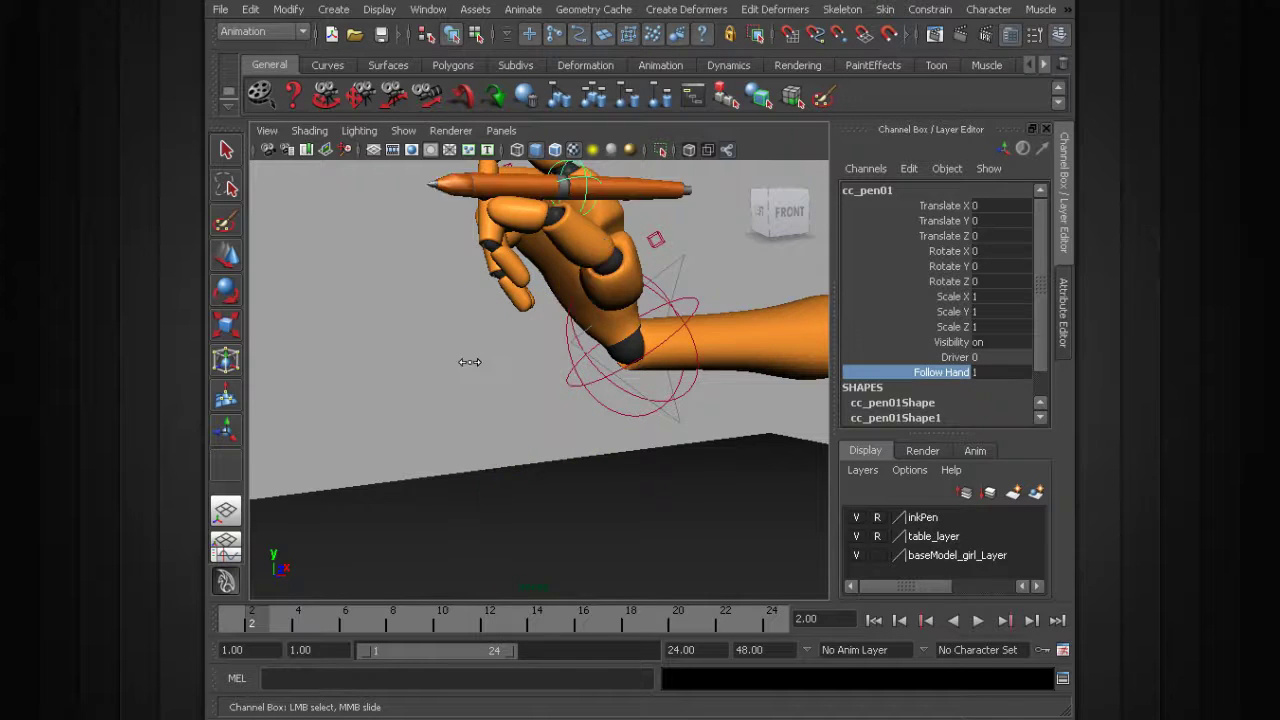
{"action": "middle_click_drag", "start_coordinate": [440, 418], "coordinate": [480, 407]}
{"action": "middle_click_drag", "start_coordinate": [560, 393], "coordinate": [485, 368]}
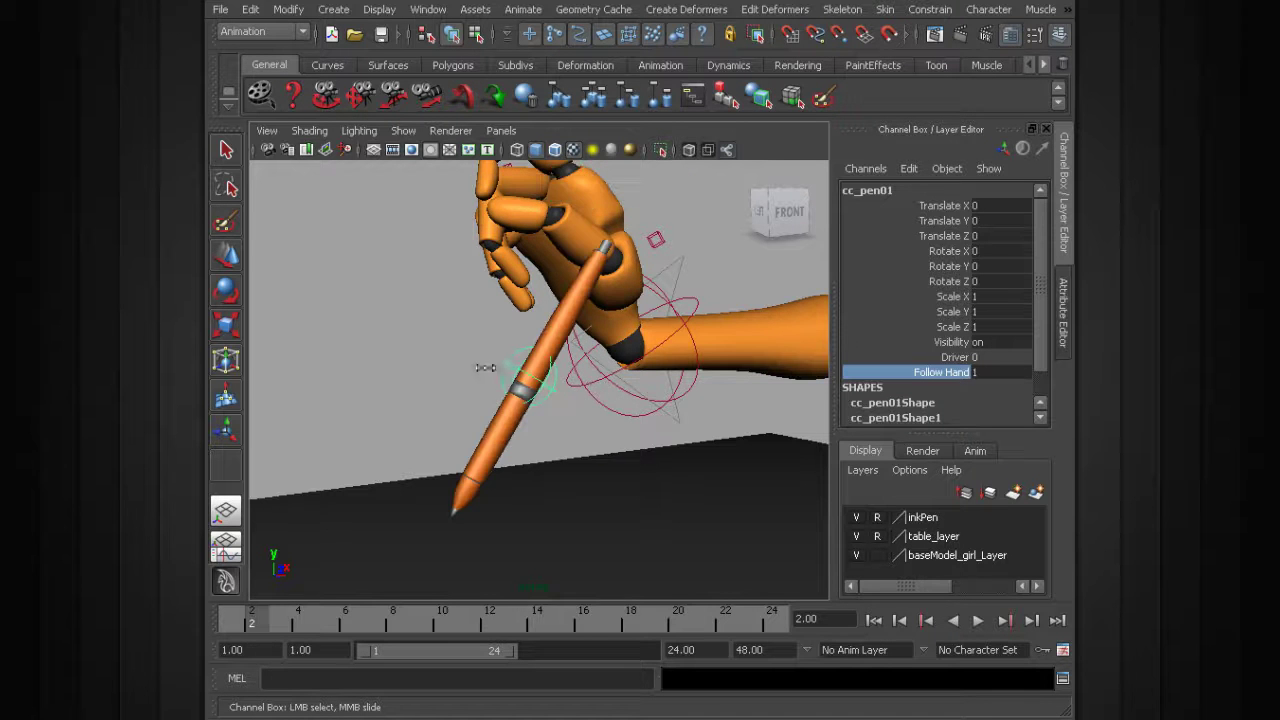
{"action": "right_click_drag", "start_coordinate": [686, 388], "coordinate": [530, 343], "text": "alt"}
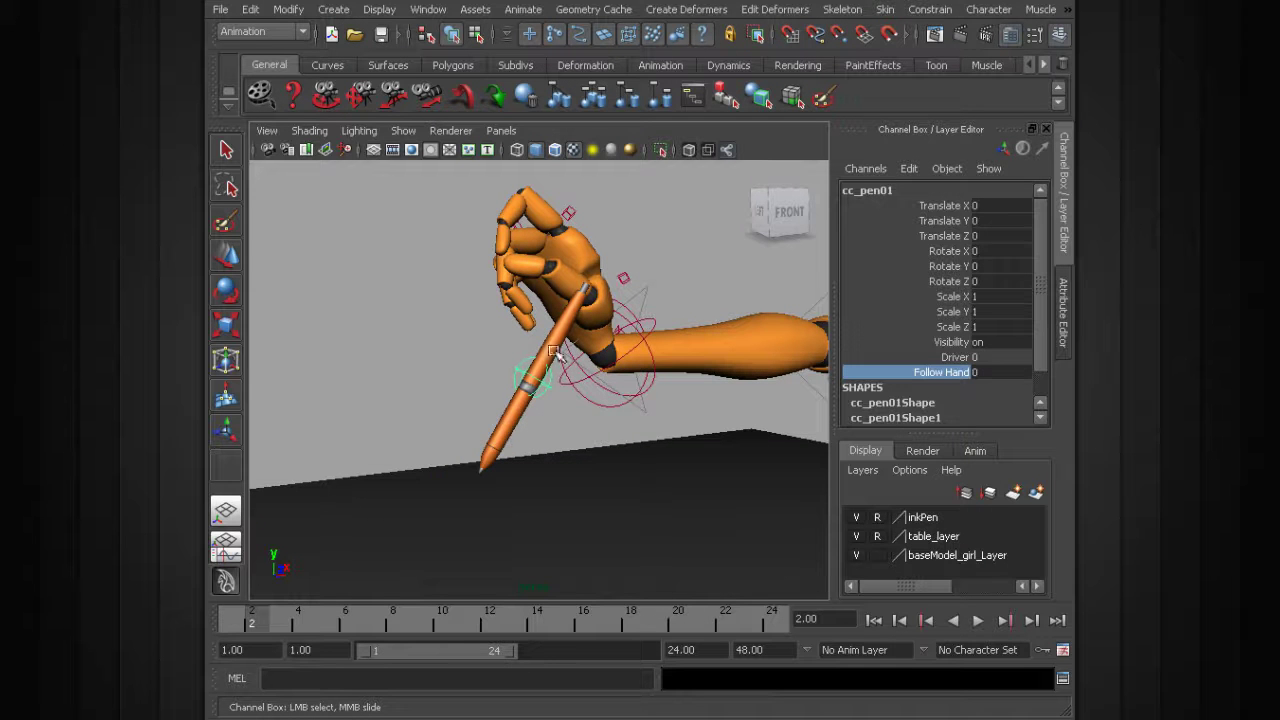
Step: Reset Rotate X, Y and Z of the right arm IK control cc_r_armIK01 to 0
{"action": "left_click", "coordinate": [645, 335]}
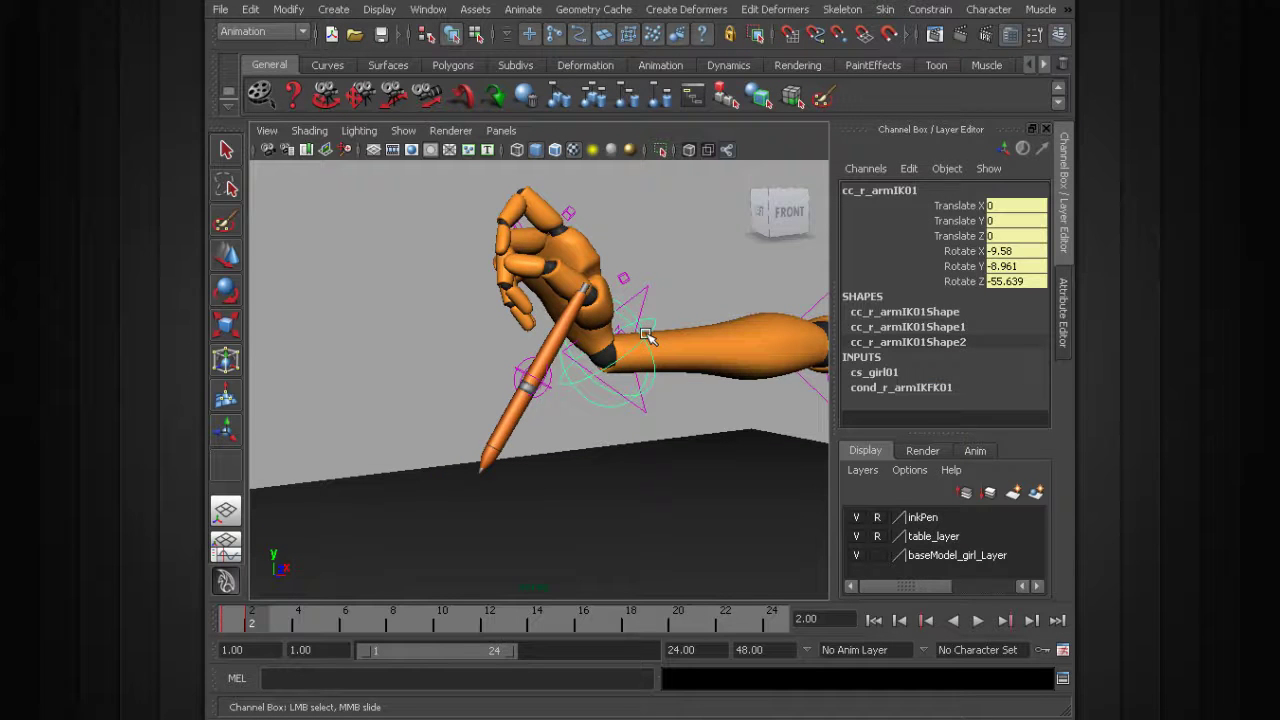
{"action": "left_click_drag", "start_coordinate": [625, 342], "coordinate": [568, 366], "text": "alt"}
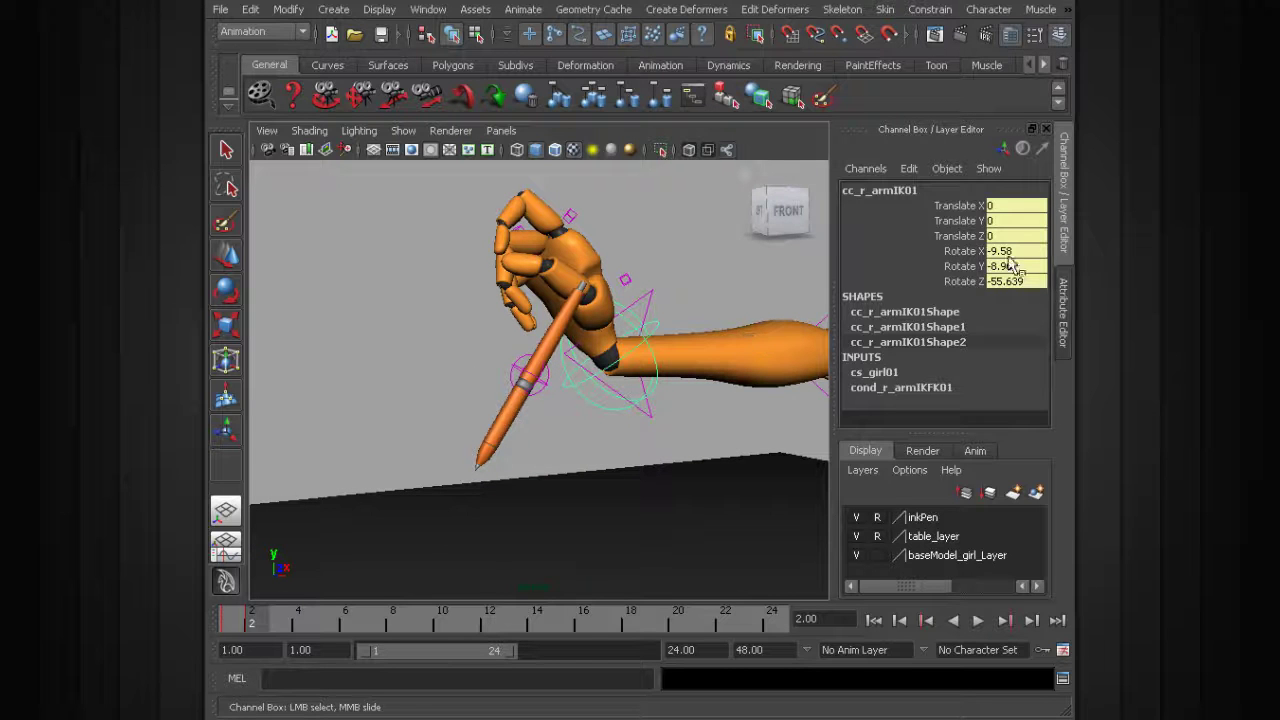
{"action": "left_click_drag", "start_coordinate": [1010, 251], "coordinate": [1012, 282]}
{"action": "type", "text": "0"}
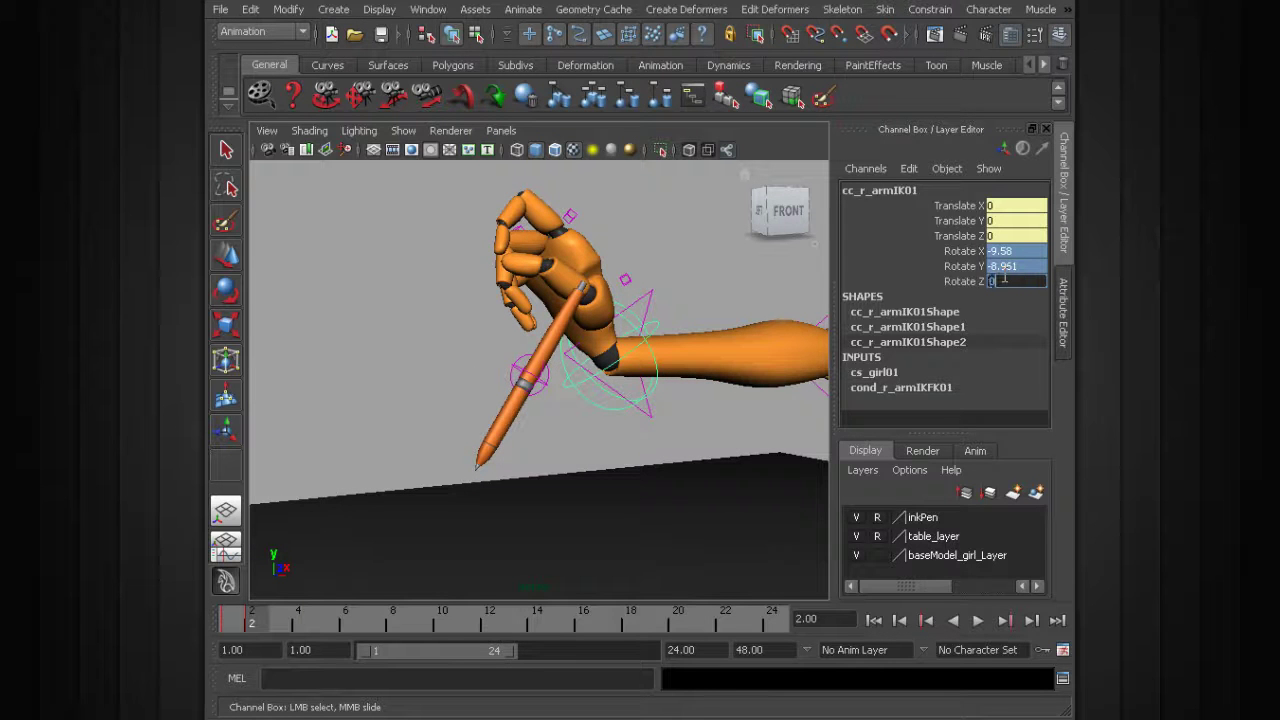
{"action": "key", "text": "Return"}
Step: Deselect the arm control and examine how the pen sits in the right hand's fingers from several angles
{"action": "left_click", "coordinate": [490, 251]}
{"action": "left_click_drag", "start_coordinate": [600, 360], "coordinate": [590, 414], "text": "alt"}
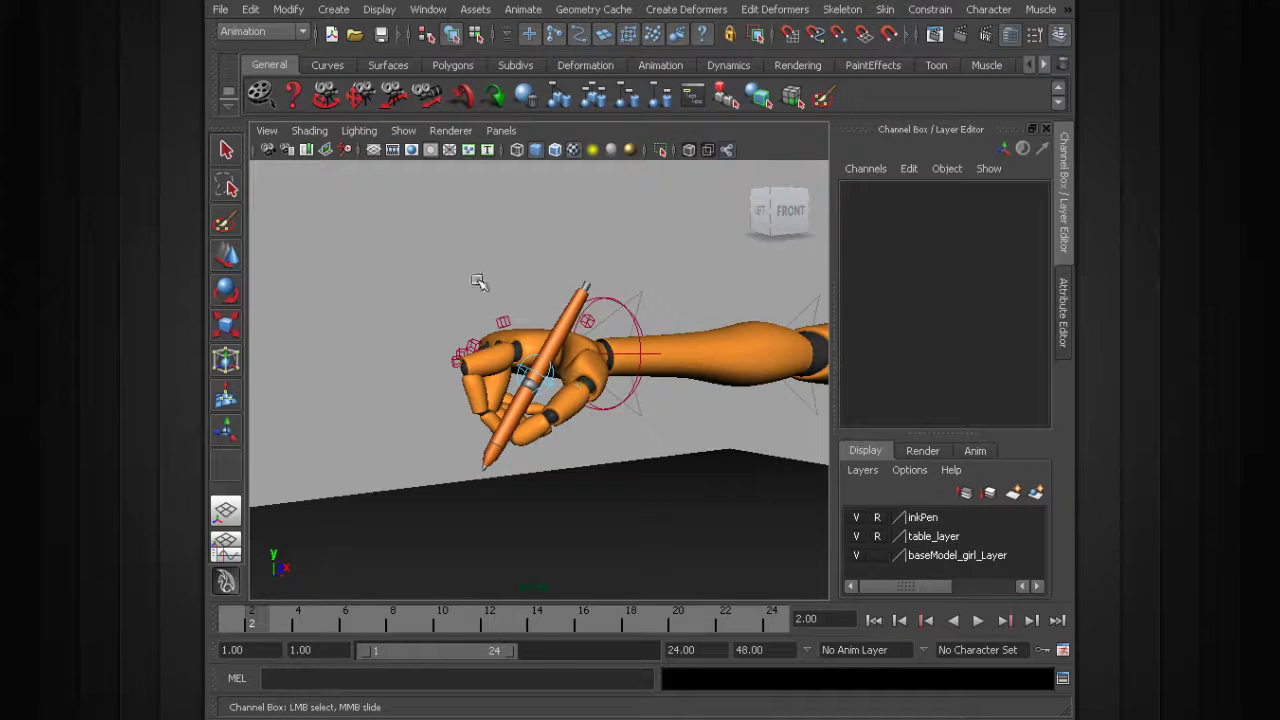
{"action": "left_click_drag", "start_coordinate": [618, 370], "coordinate": [555, 380], "text": "alt"}
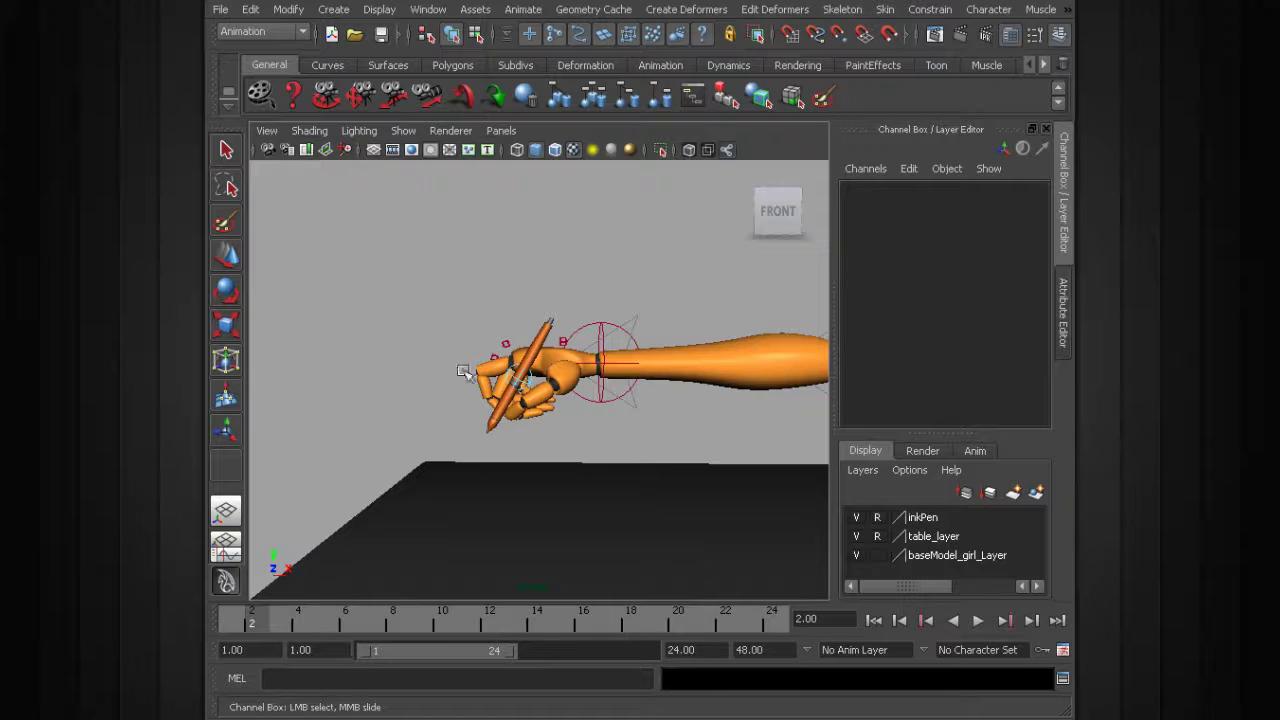
{"action": "left_click_drag", "start_coordinate": [459, 355], "coordinate": [606, 314], "text": "alt"}
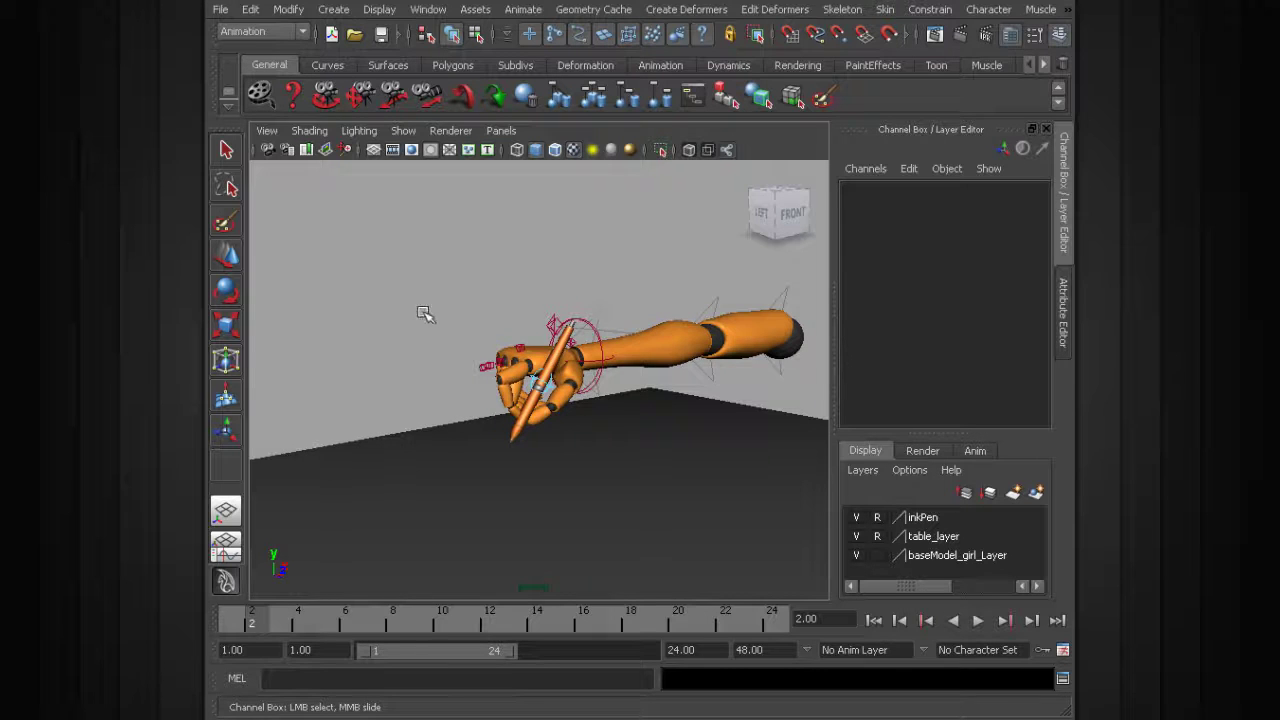
{"action": "left_click_drag", "start_coordinate": [427, 315], "coordinate": [423, 371], "text": "alt"}
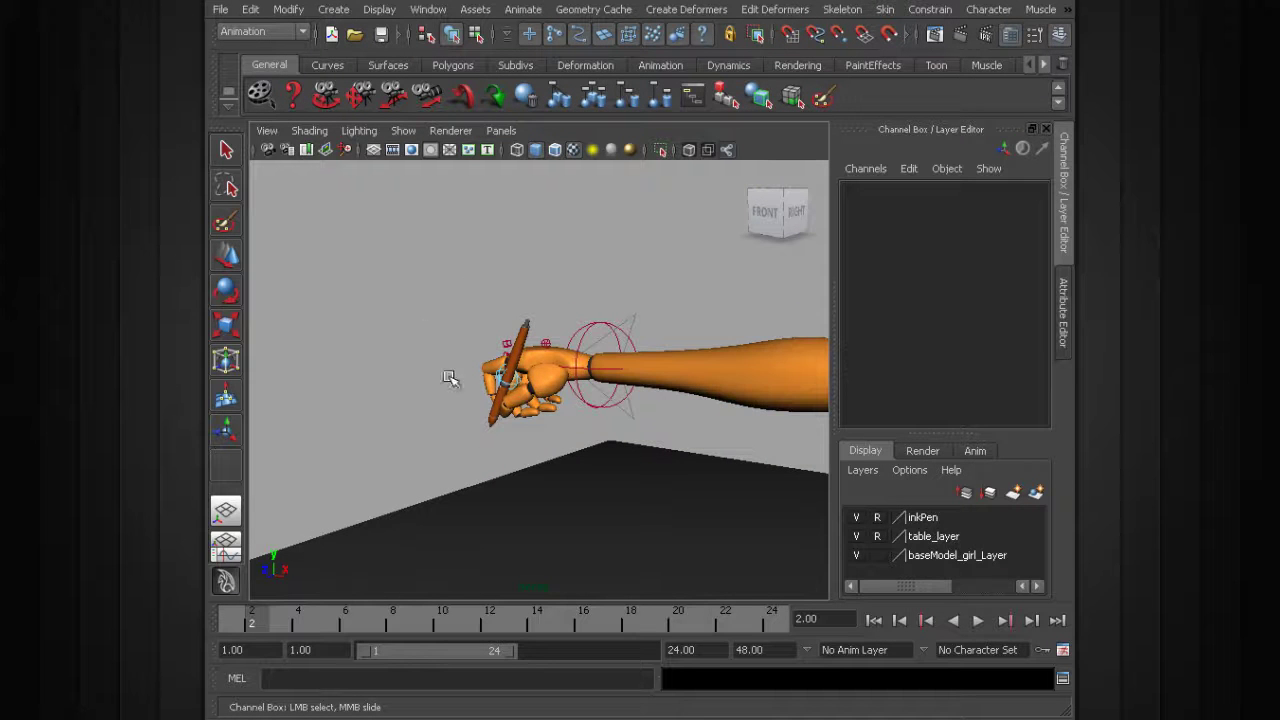
{"action": "left_click_drag", "start_coordinate": [494, 300], "coordinate": [536, 402], "text": "alt"}
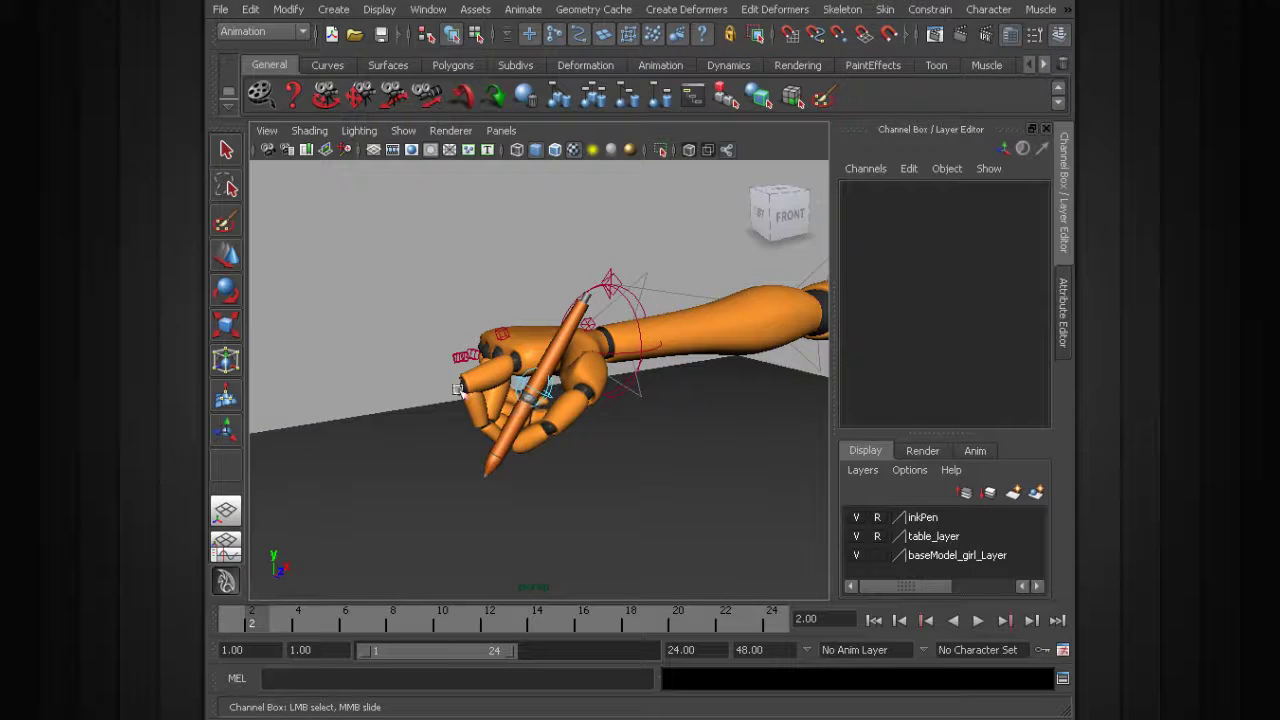
{"action": "left_click_drag", "start_coordinate": [458, 389], "coordinate": [530, 360], "text": "alt"}
{"action": "left_click_drag", "start_coordinate": [624, 384], "coordinate": [575, 373], "text": "alt"}
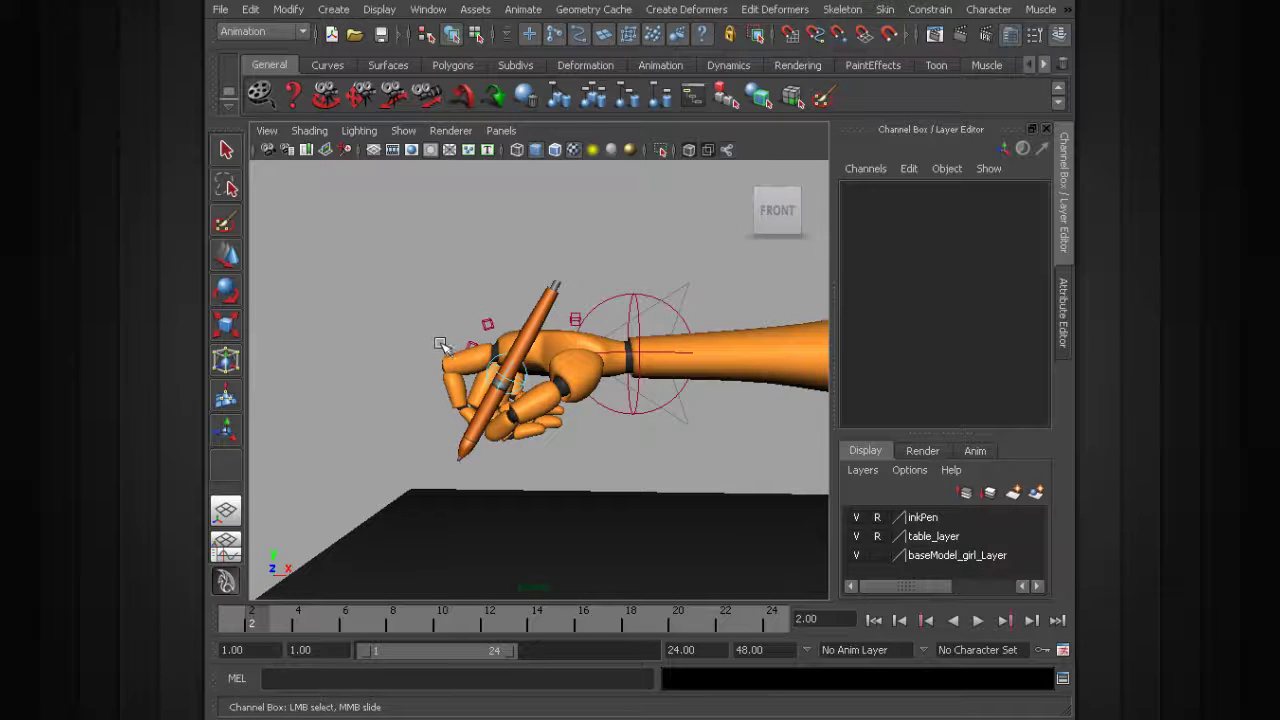
{"action": "mouse_move", "coordinate": [441, 344]}
{"action": "left_mouse_down", "text": "alt"}
{"action": "mouse_move", "coordinate": [420, 345]}
{"action": "mouse_move", "coordinate": [480, 335]}
{"action": "mouse_move", "coordinate": [617, 368]}
{"action": "mouse_move", "coordinate": [420, 338]}
{"action": "left_mouse_up", "text": "alt"}
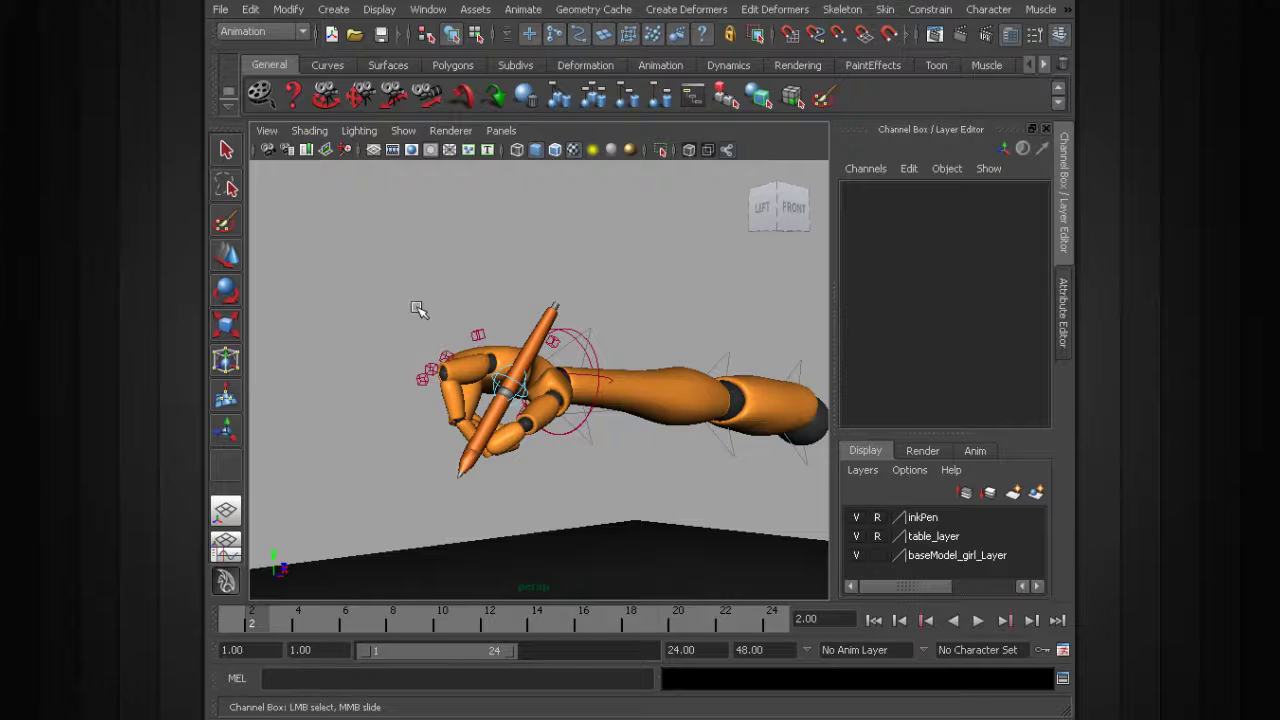